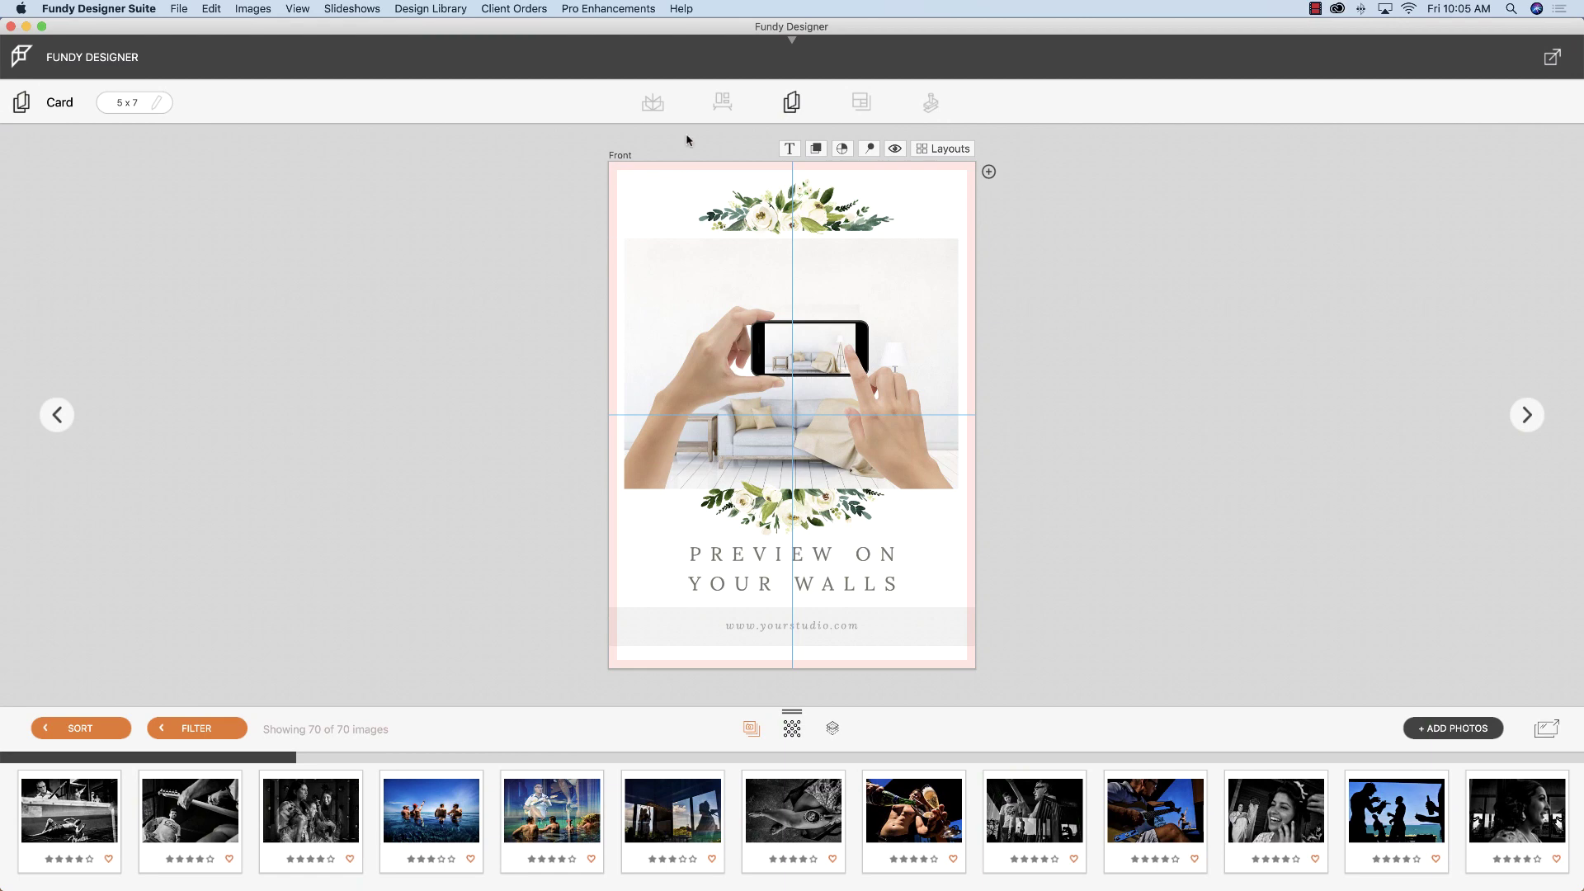
Step: Open the galleries list from the toolbar to reveal the project's Wall Art gallery
left_click(717, 104)
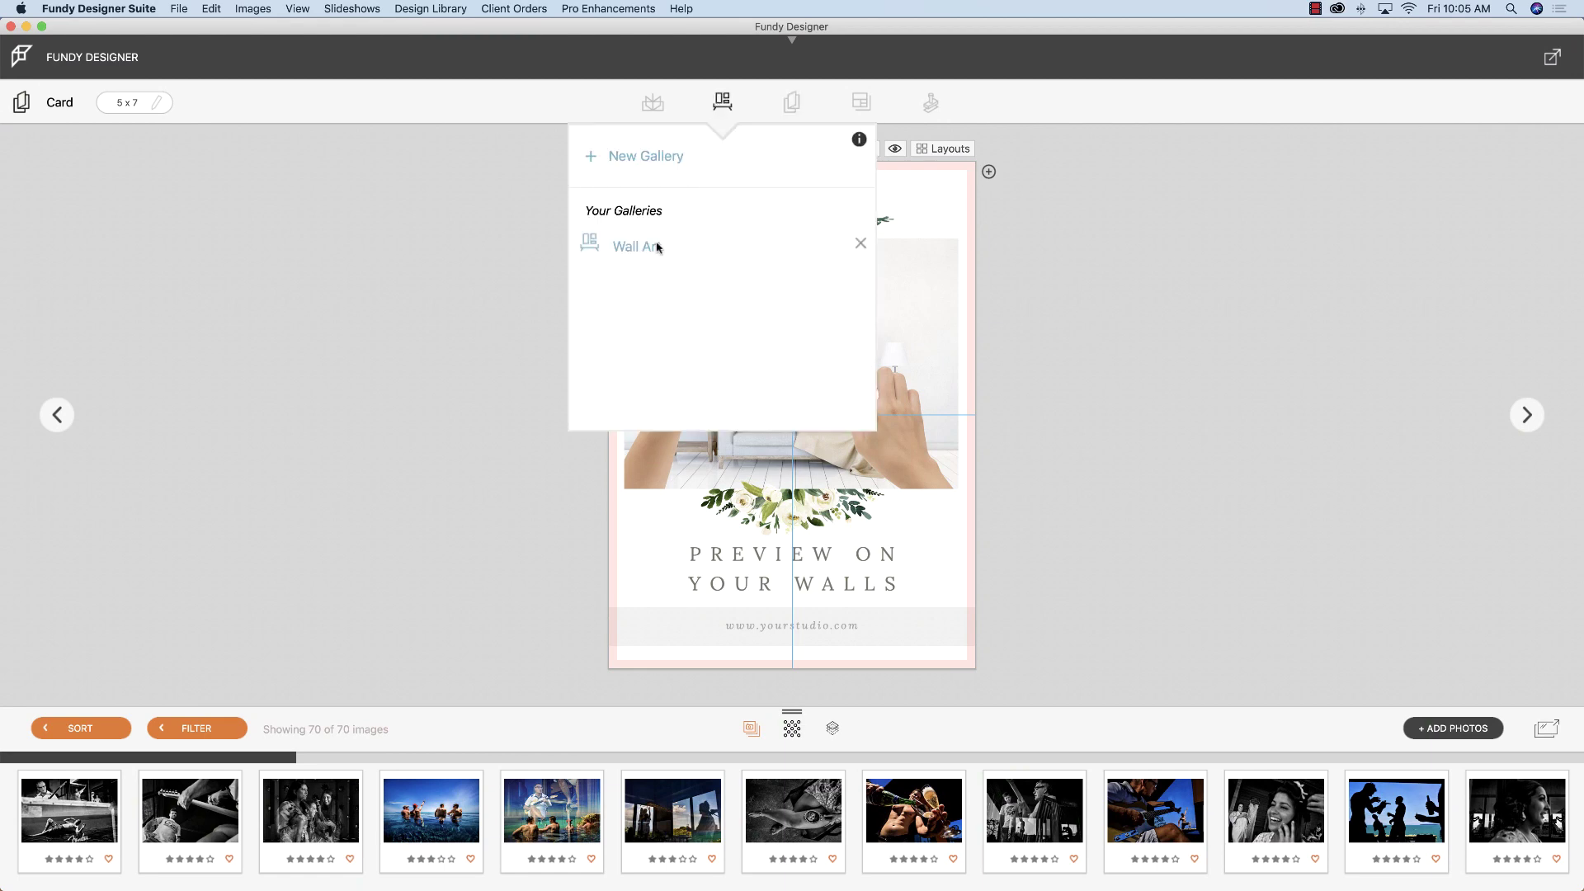
Step: Open the Wall Art room mockup and browse its room backgrounds to add a custom one
left_click(427, 316)
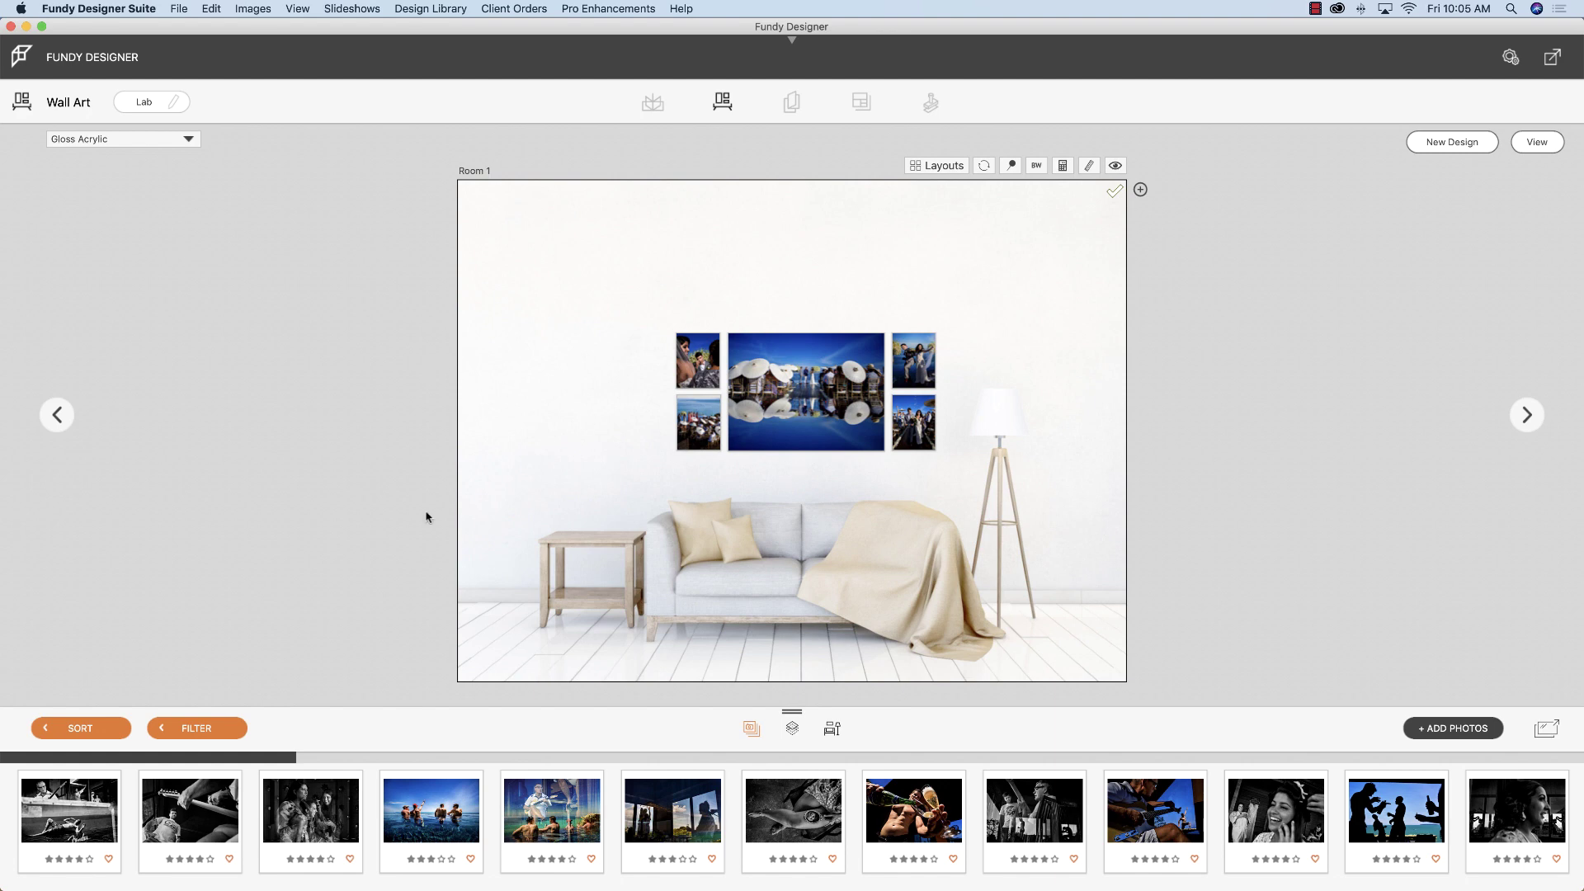
left_click(831, 731)
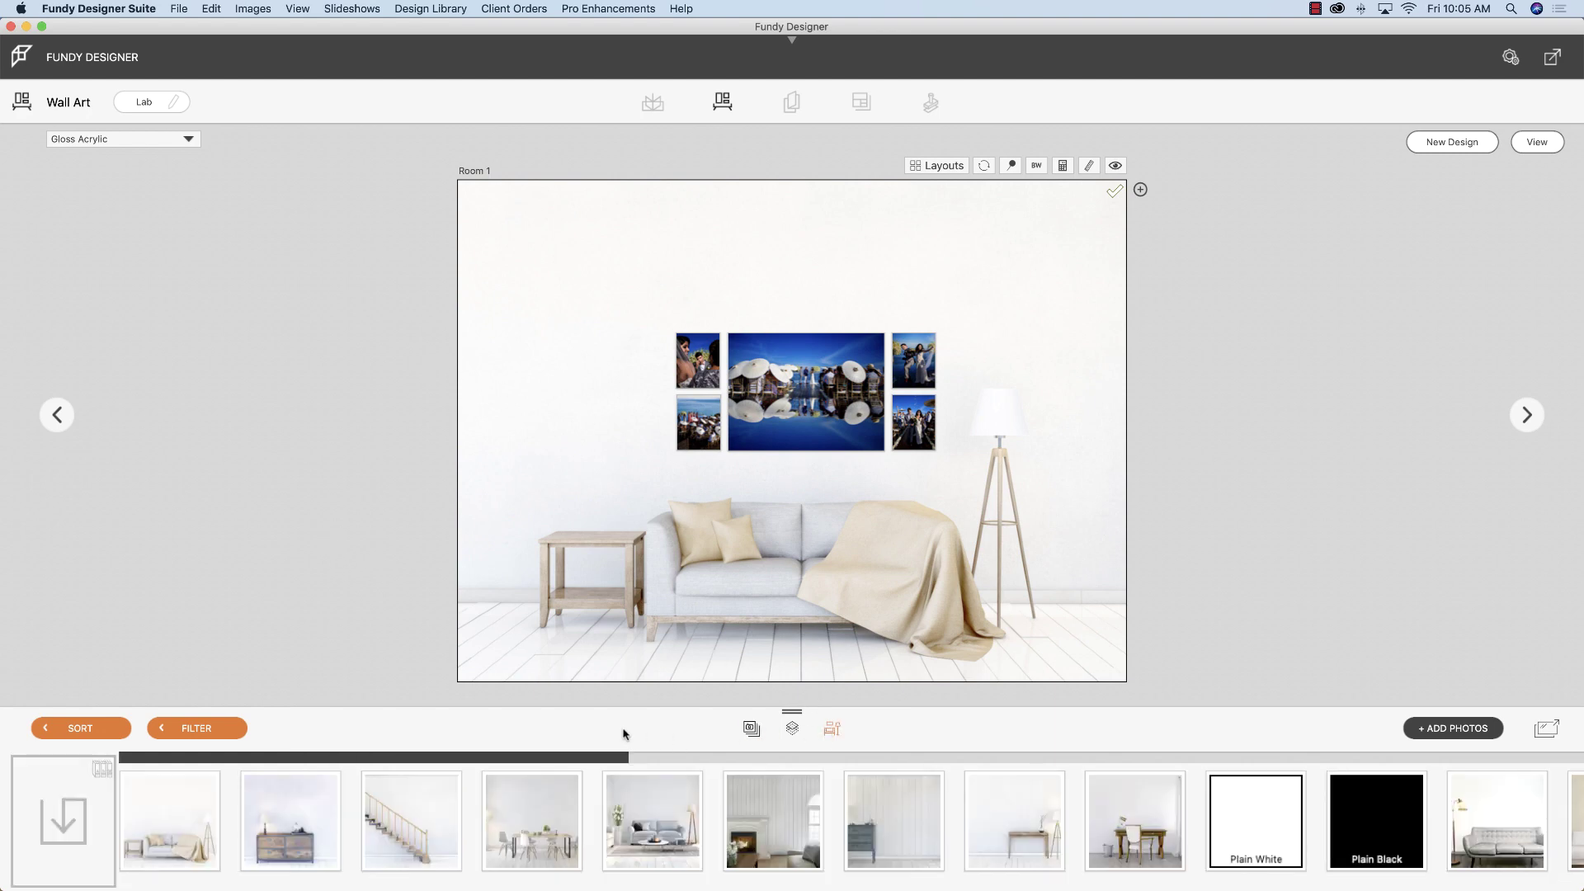
left_click_drag(614, 763, 560, 761)
left_click(66, 825)
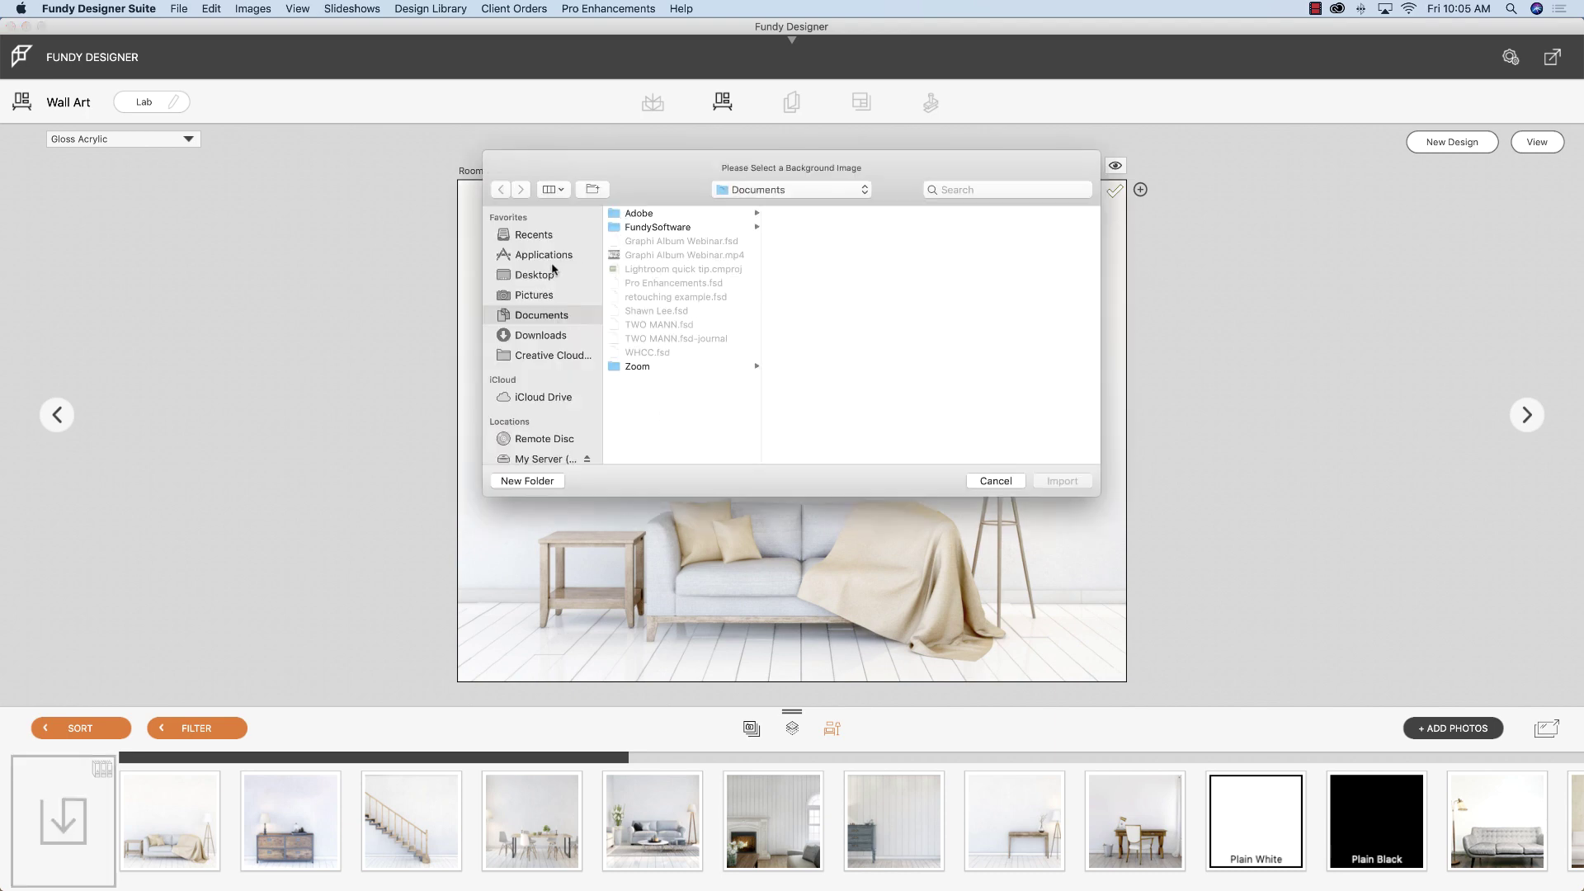
Step: Import living room.JPG from the Desktop as a new room background
left_click(551, 275)
left_click(658, 284)
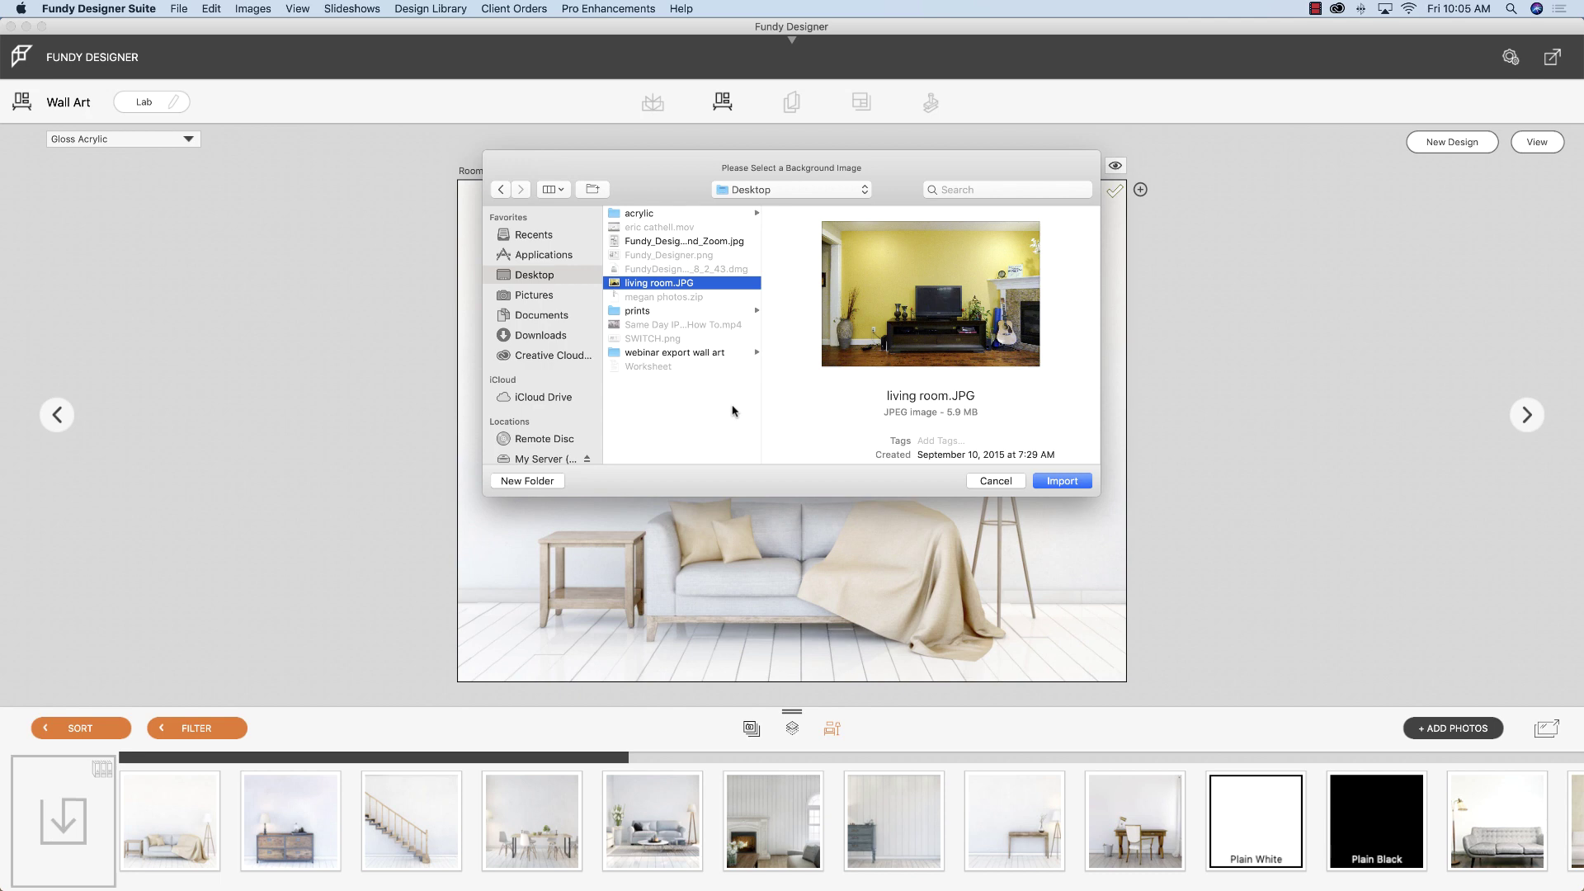
left_click(1061, 481)
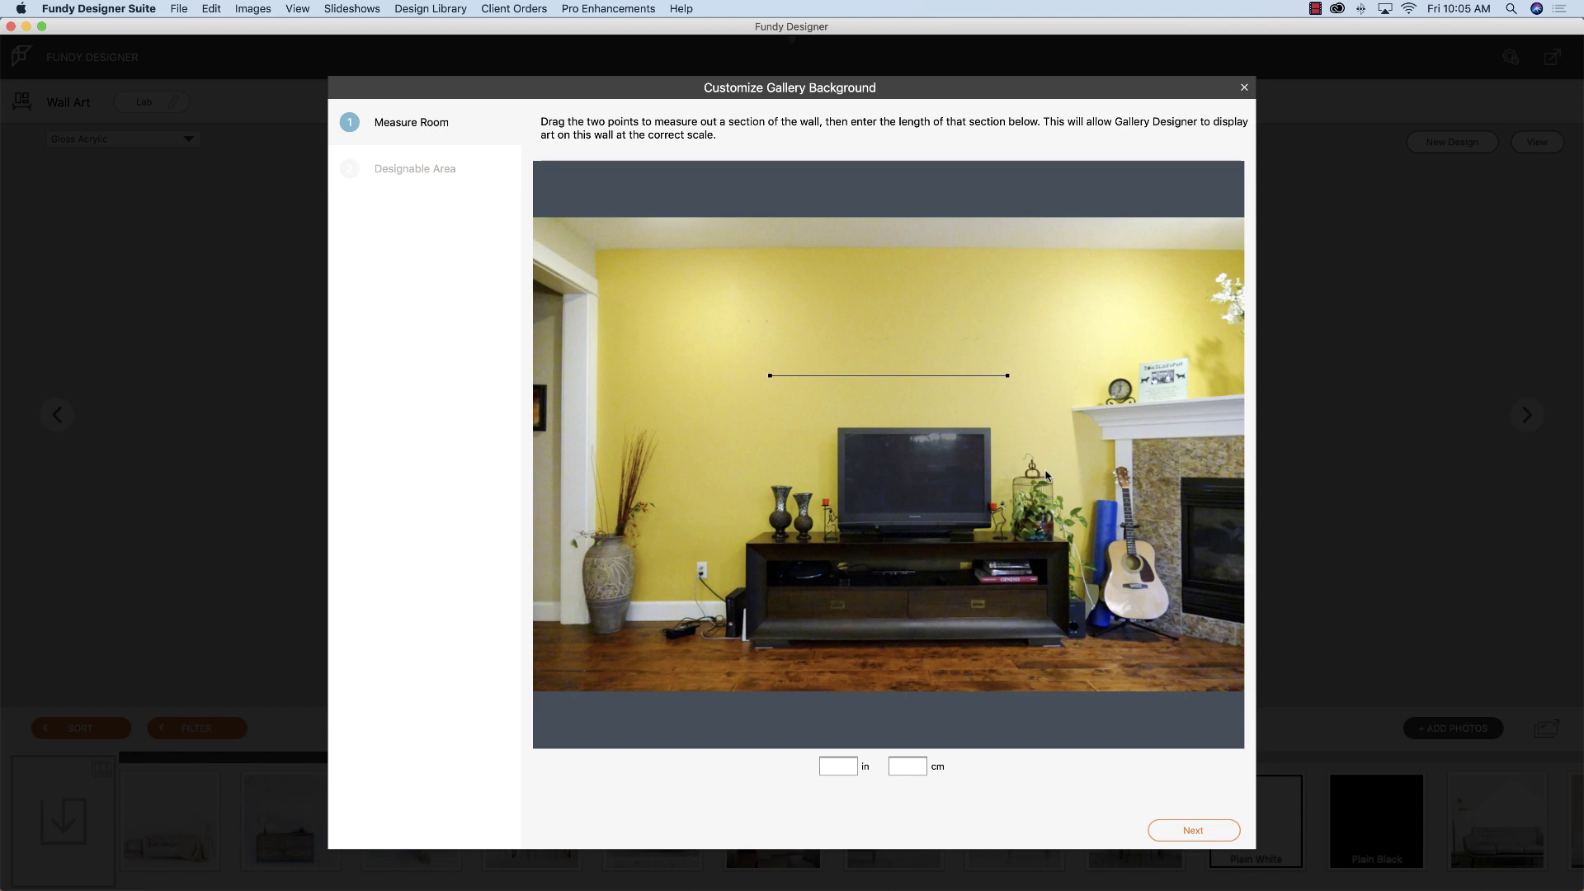
Step: Calibrate the room scale by measuring the TV diagonal corner to corner as 42 inches
left_click_drag(1003, 460, 731, 611)
left_click_drag(899, 542, 986, 516)
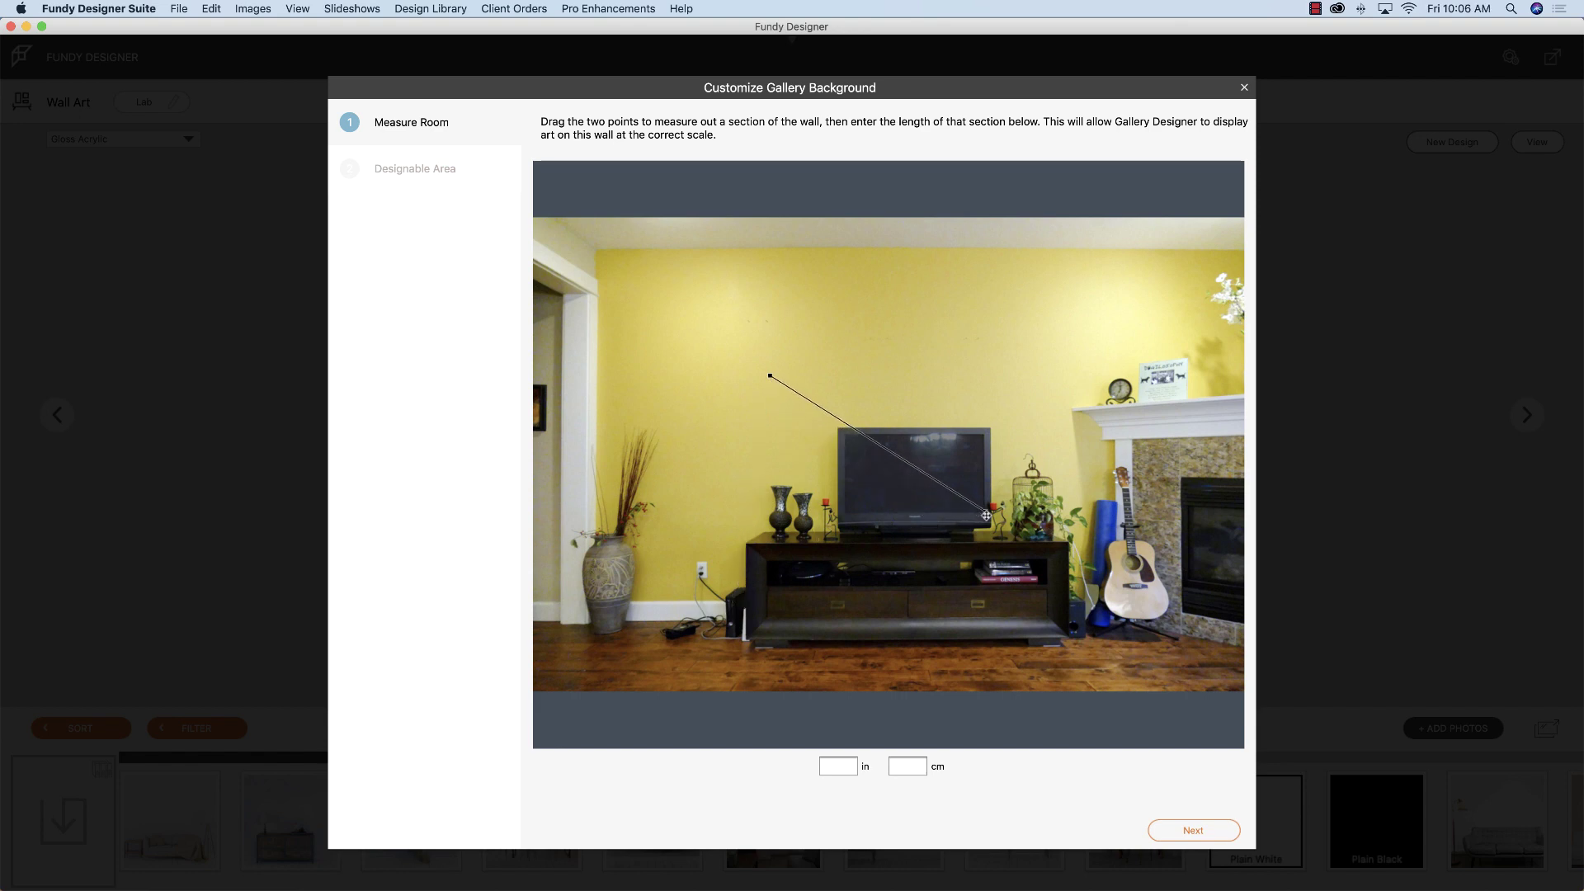
left_click_drag(772, 376, 849, 439)
type("42")
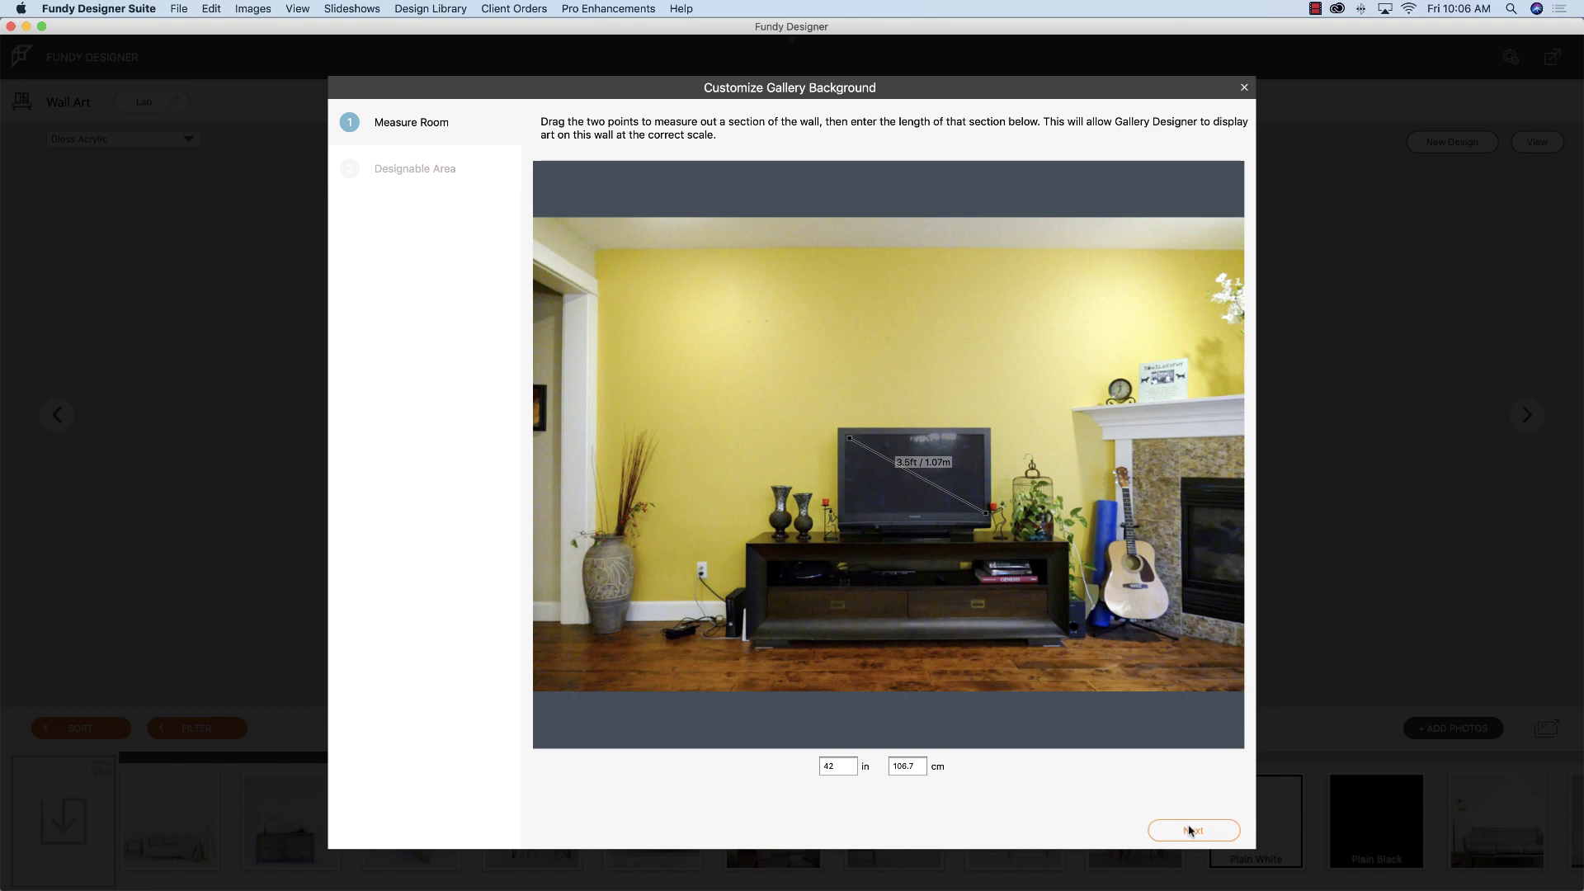
left_click(1190, 830)
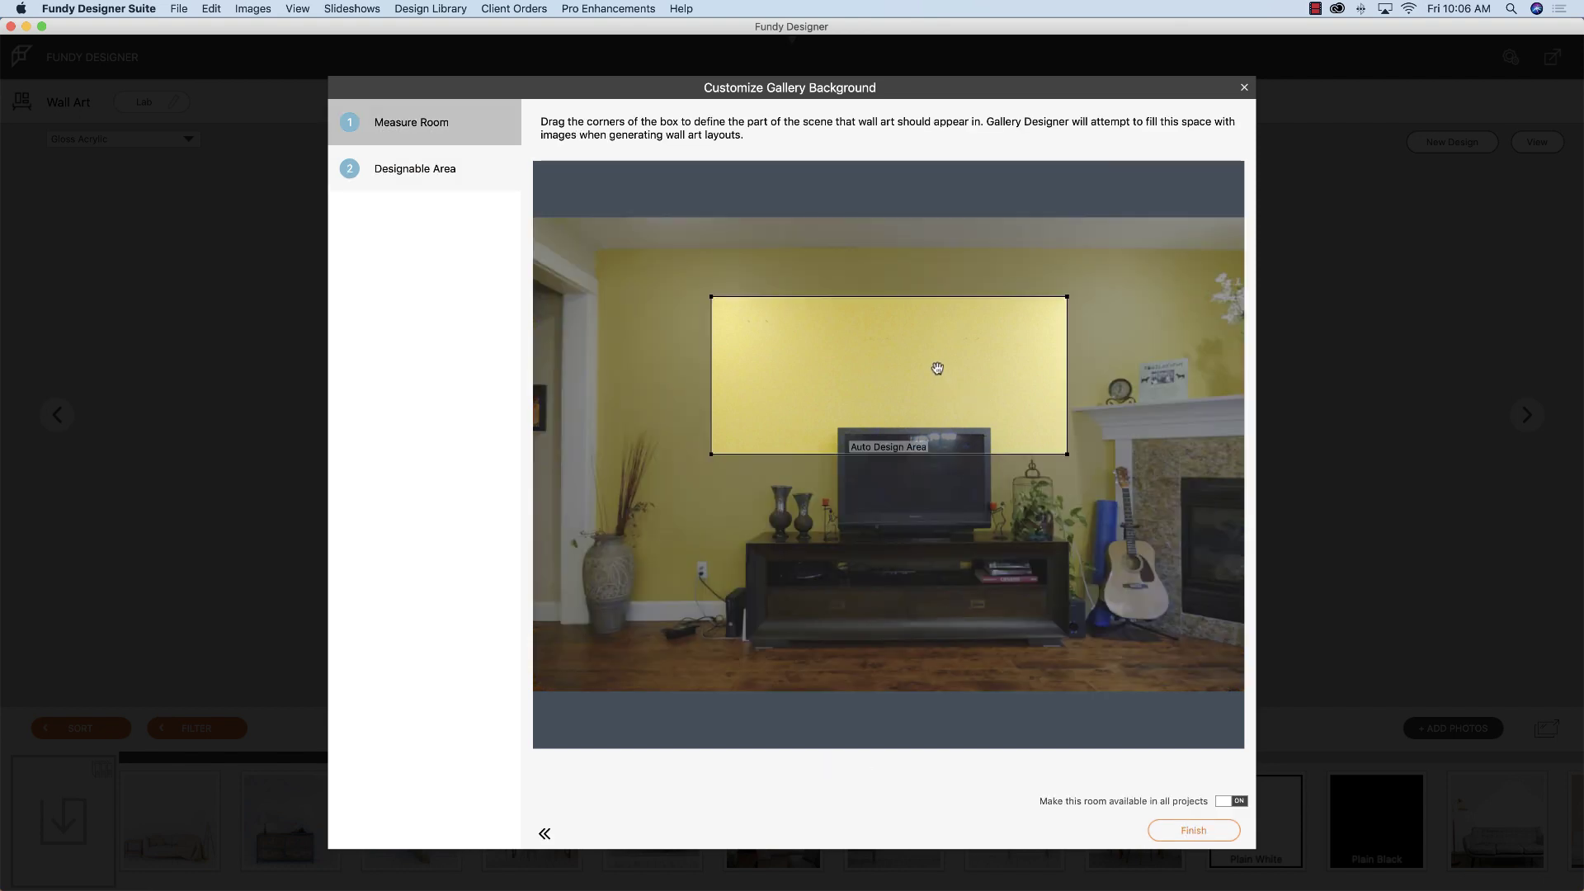
Step: Place the Auto Design Area above the TV, keep the room to this project only, and finish
left_click_drag(938, 369, 886, 330)
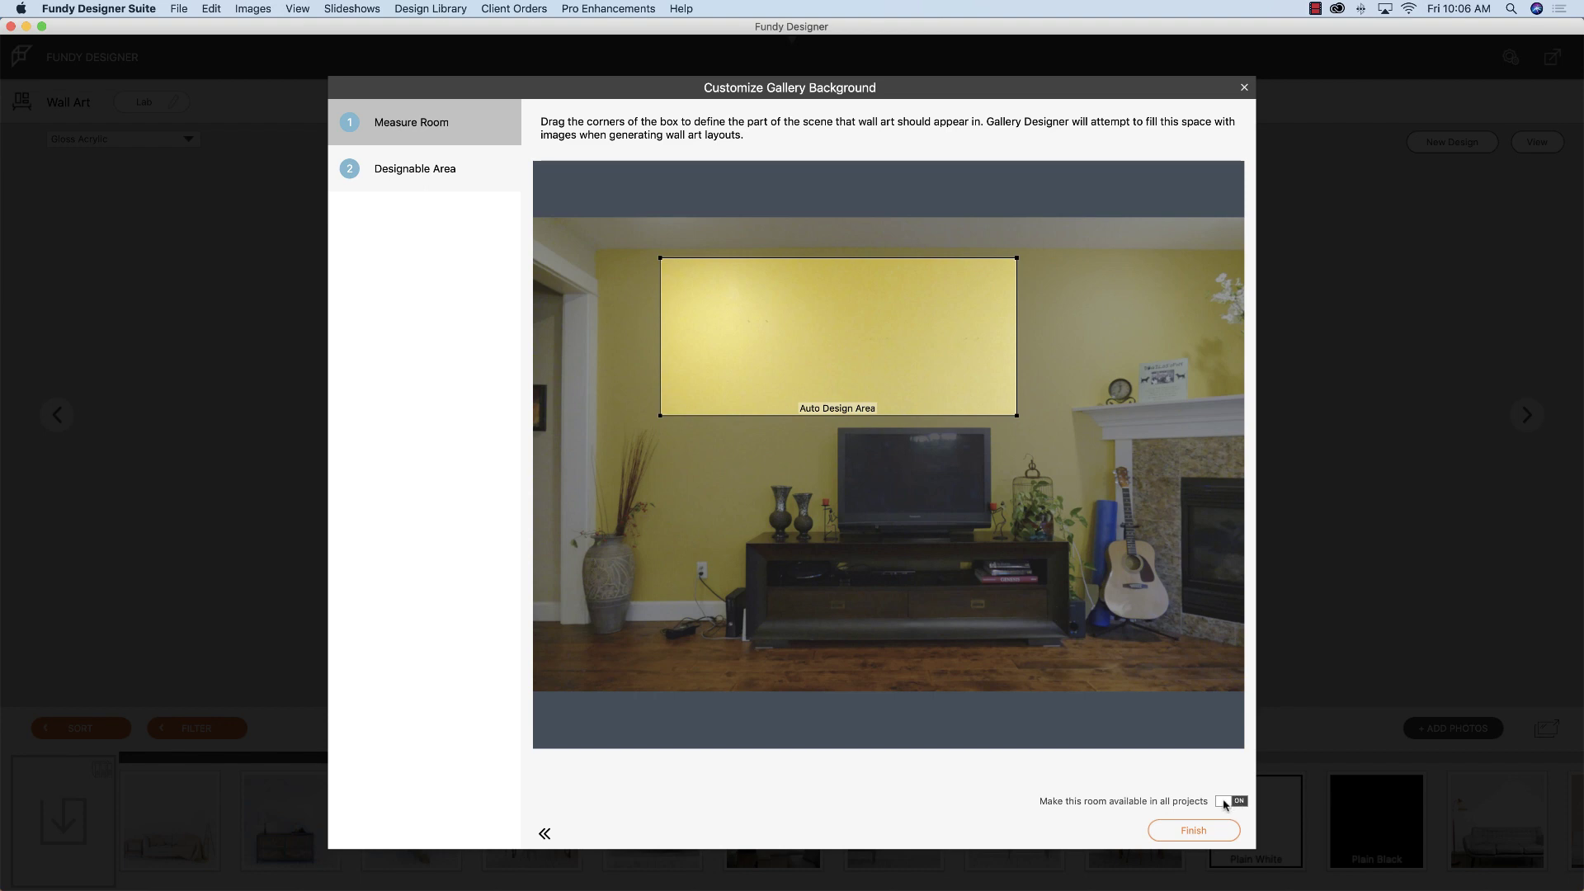
left_click(1224, 803)
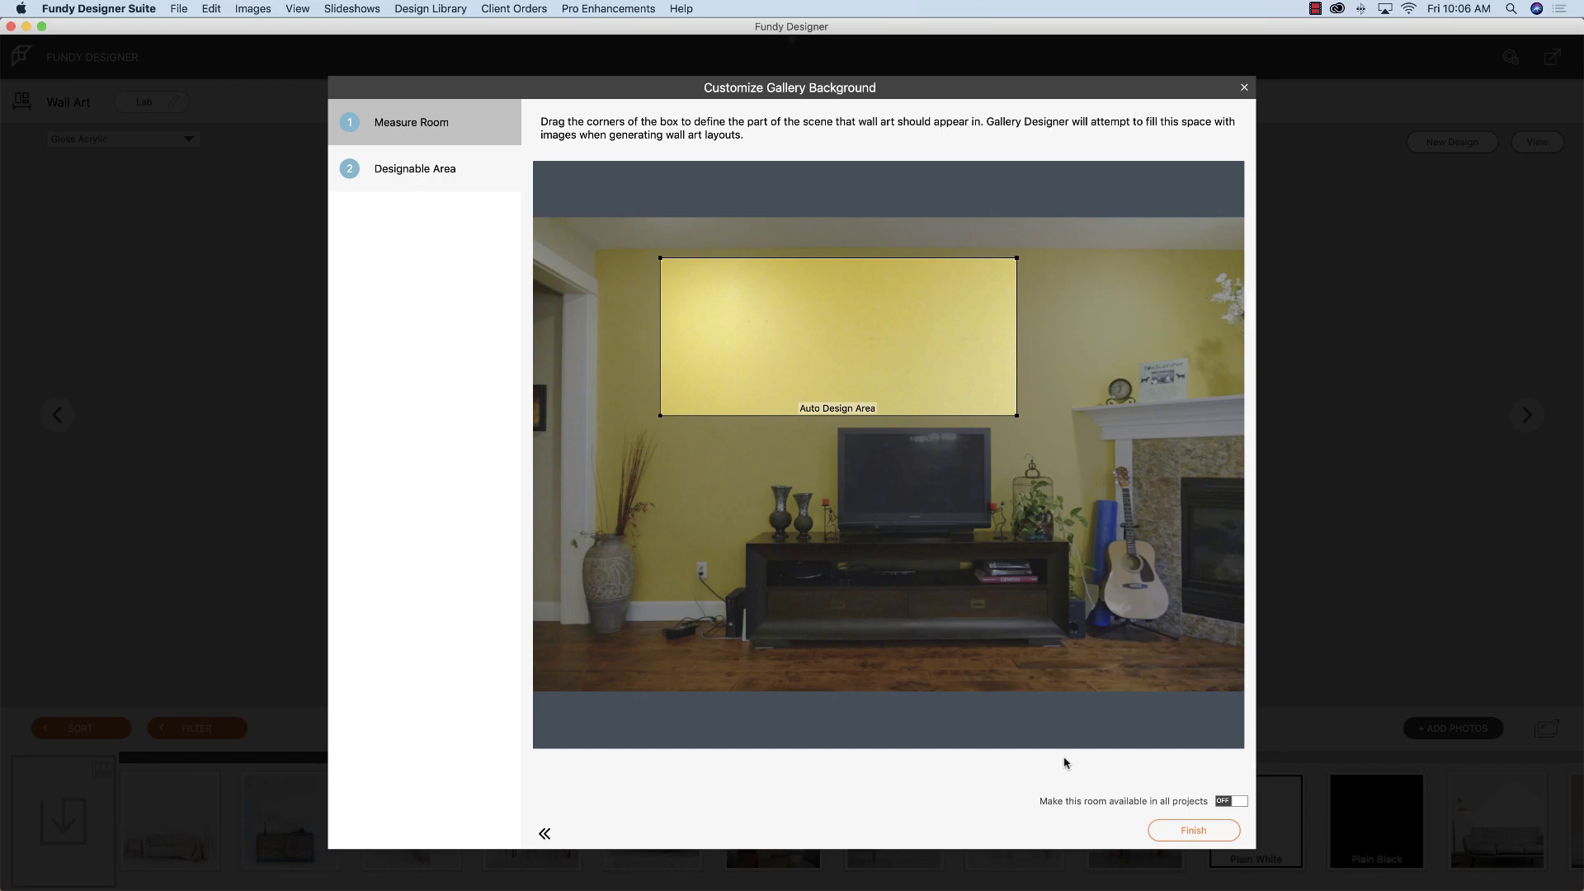
key("Return")
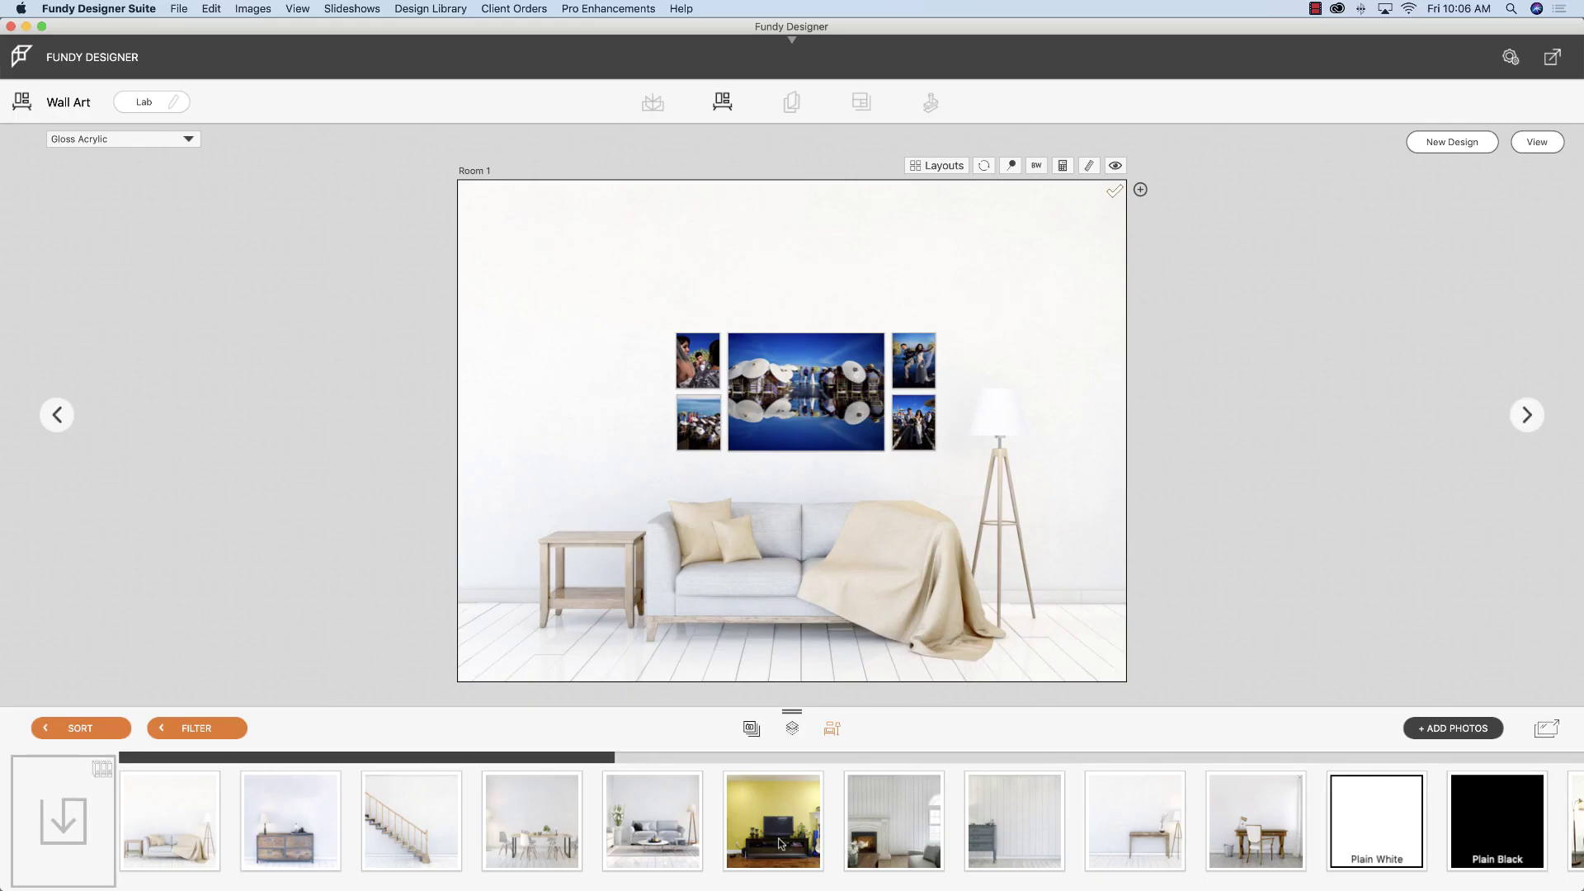
Step: Apply the yellow living room background and raise the five-photo collage higher above the TV
left_click_drag(777, 843, 797, 625)
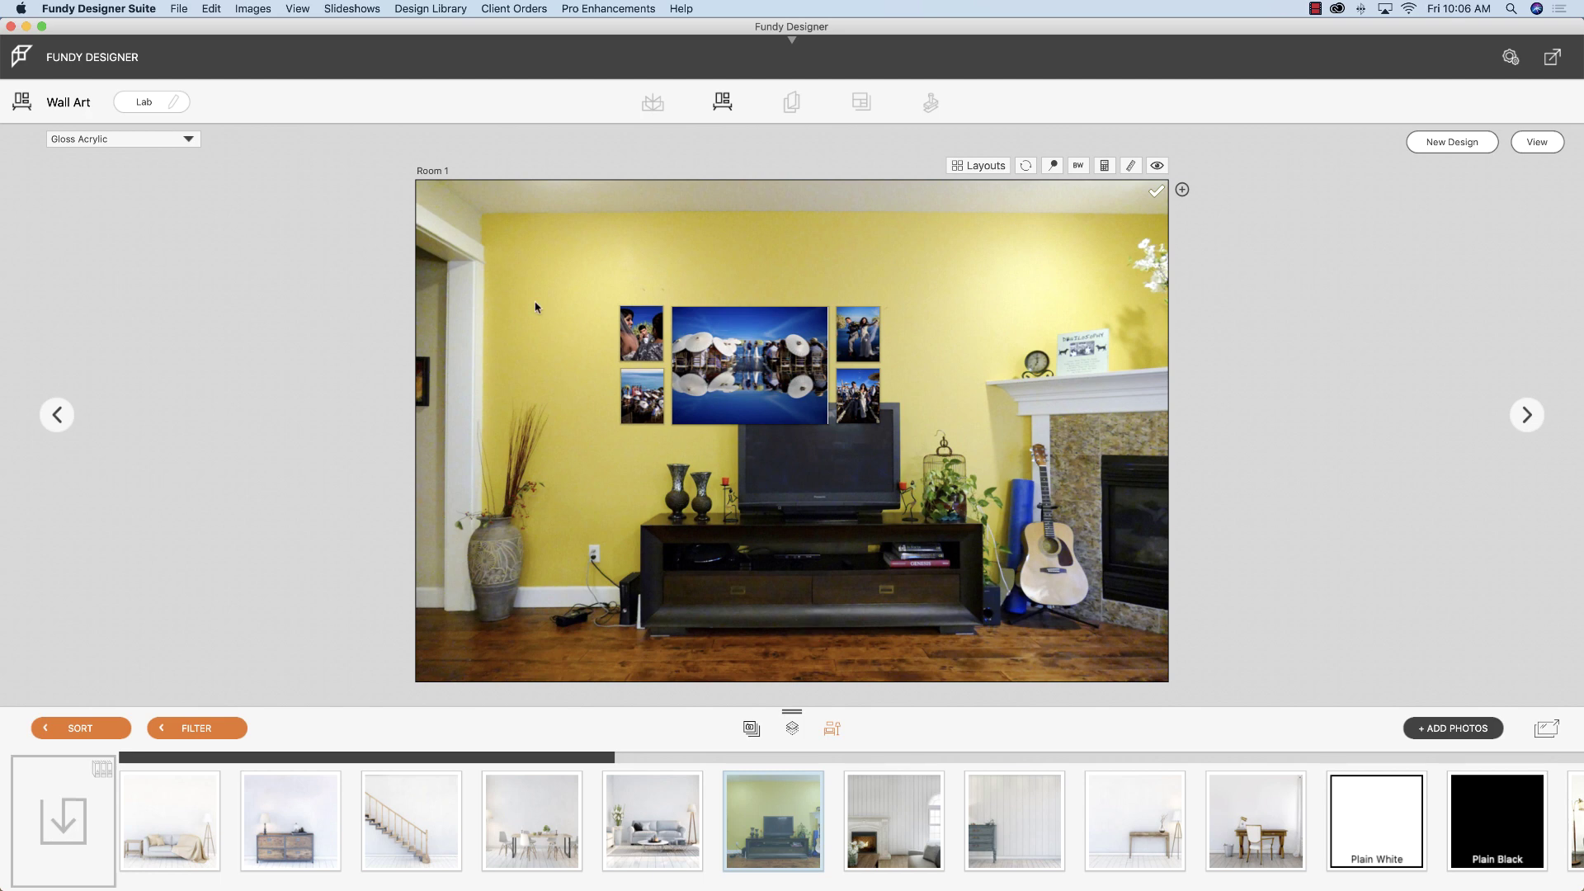
left_click(651, 318)
left_click_drag(706, 309, 684, 274)
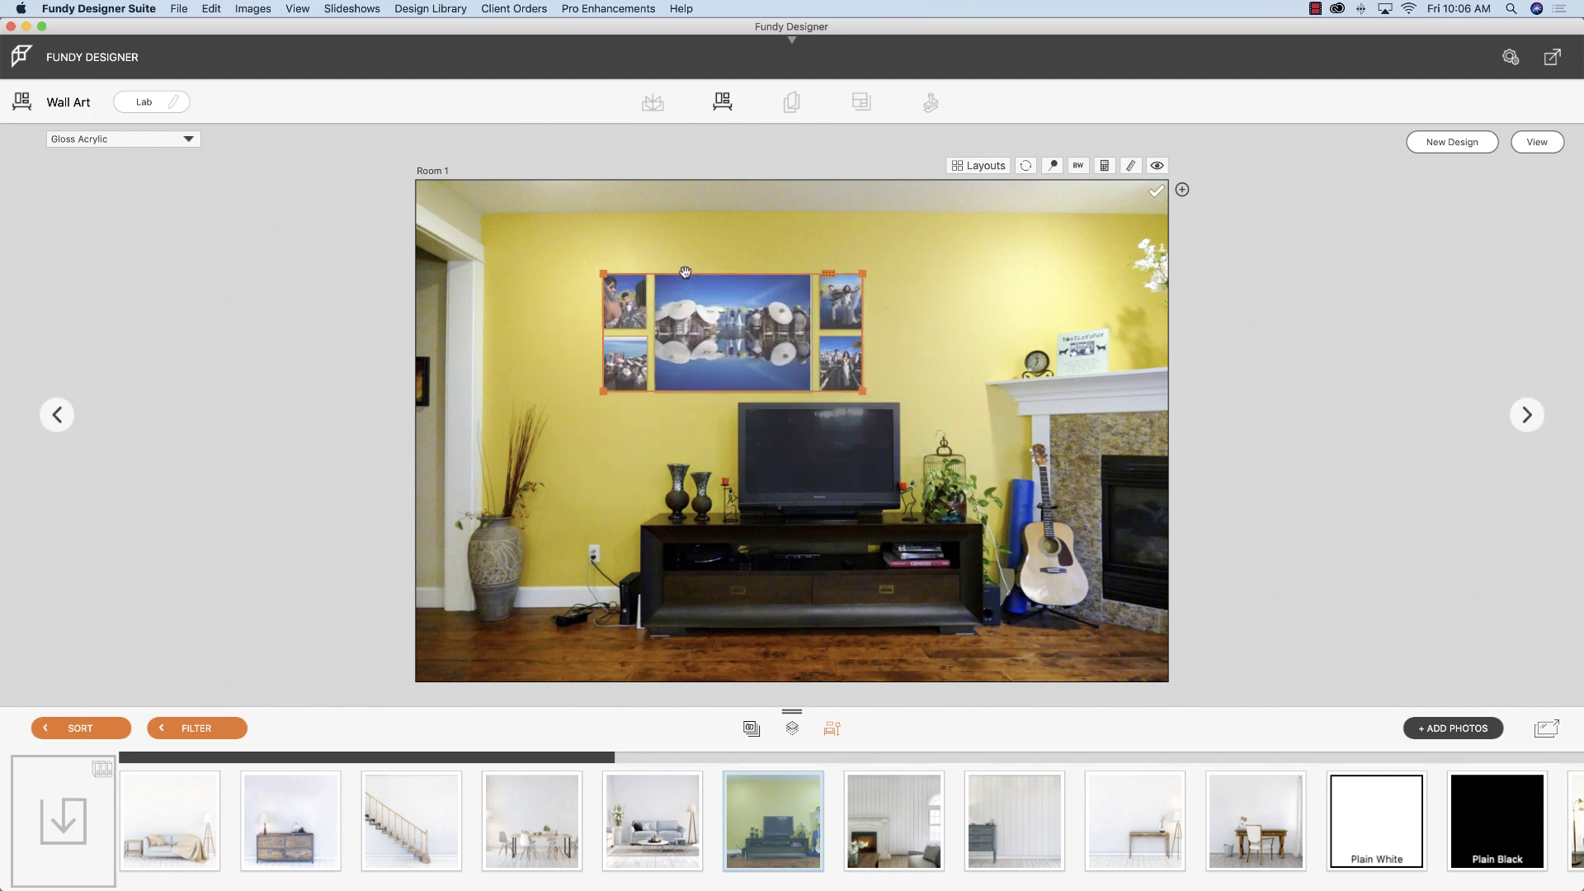
left_click(929, 364)
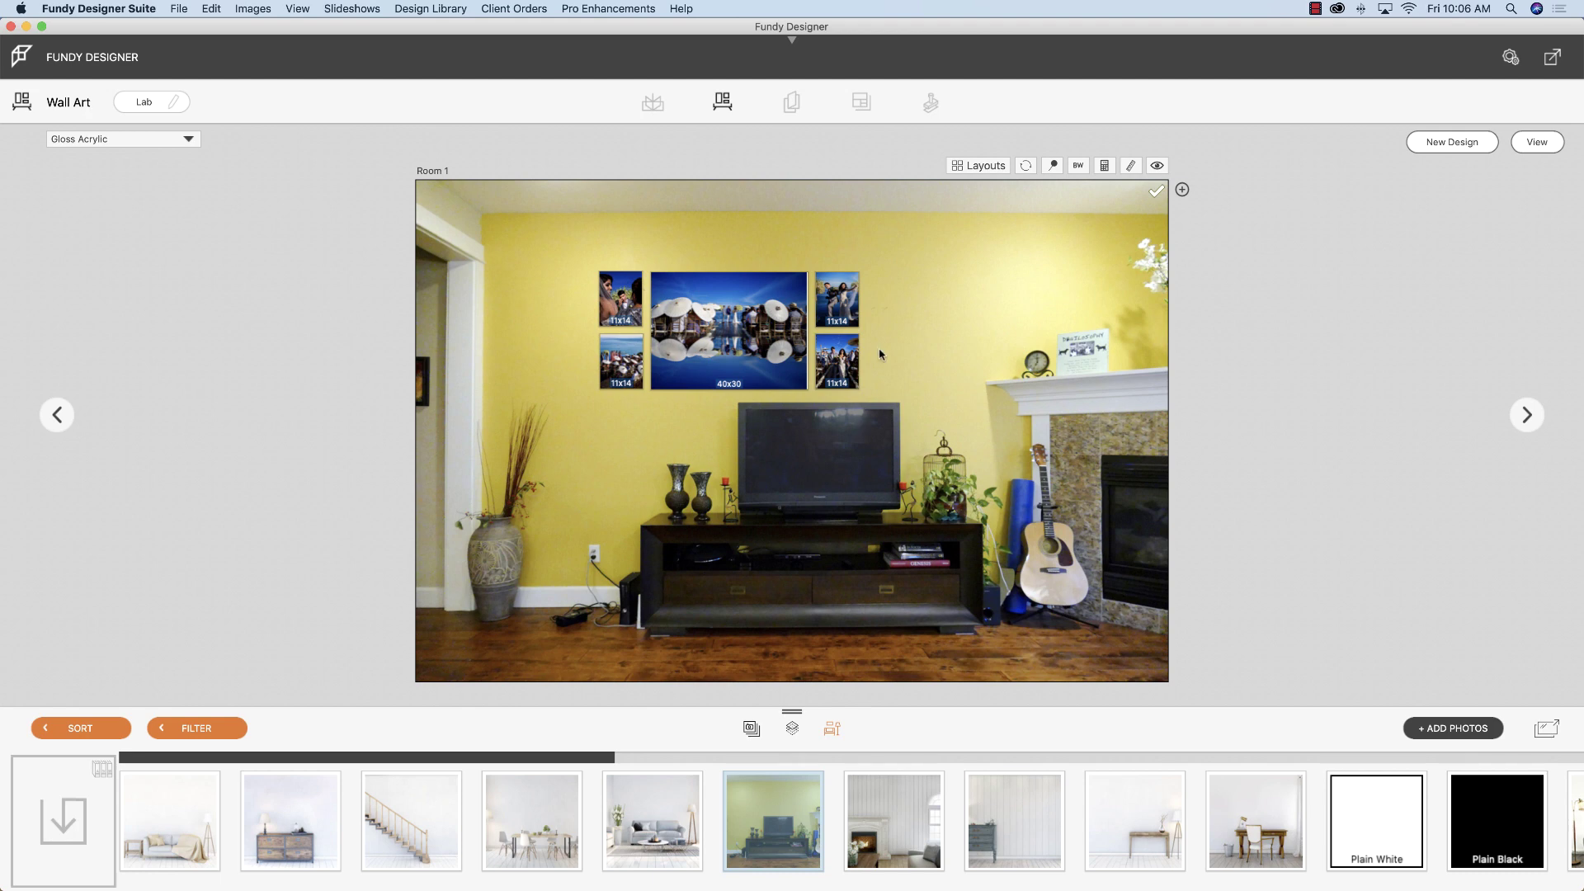
left_click(430, 10)
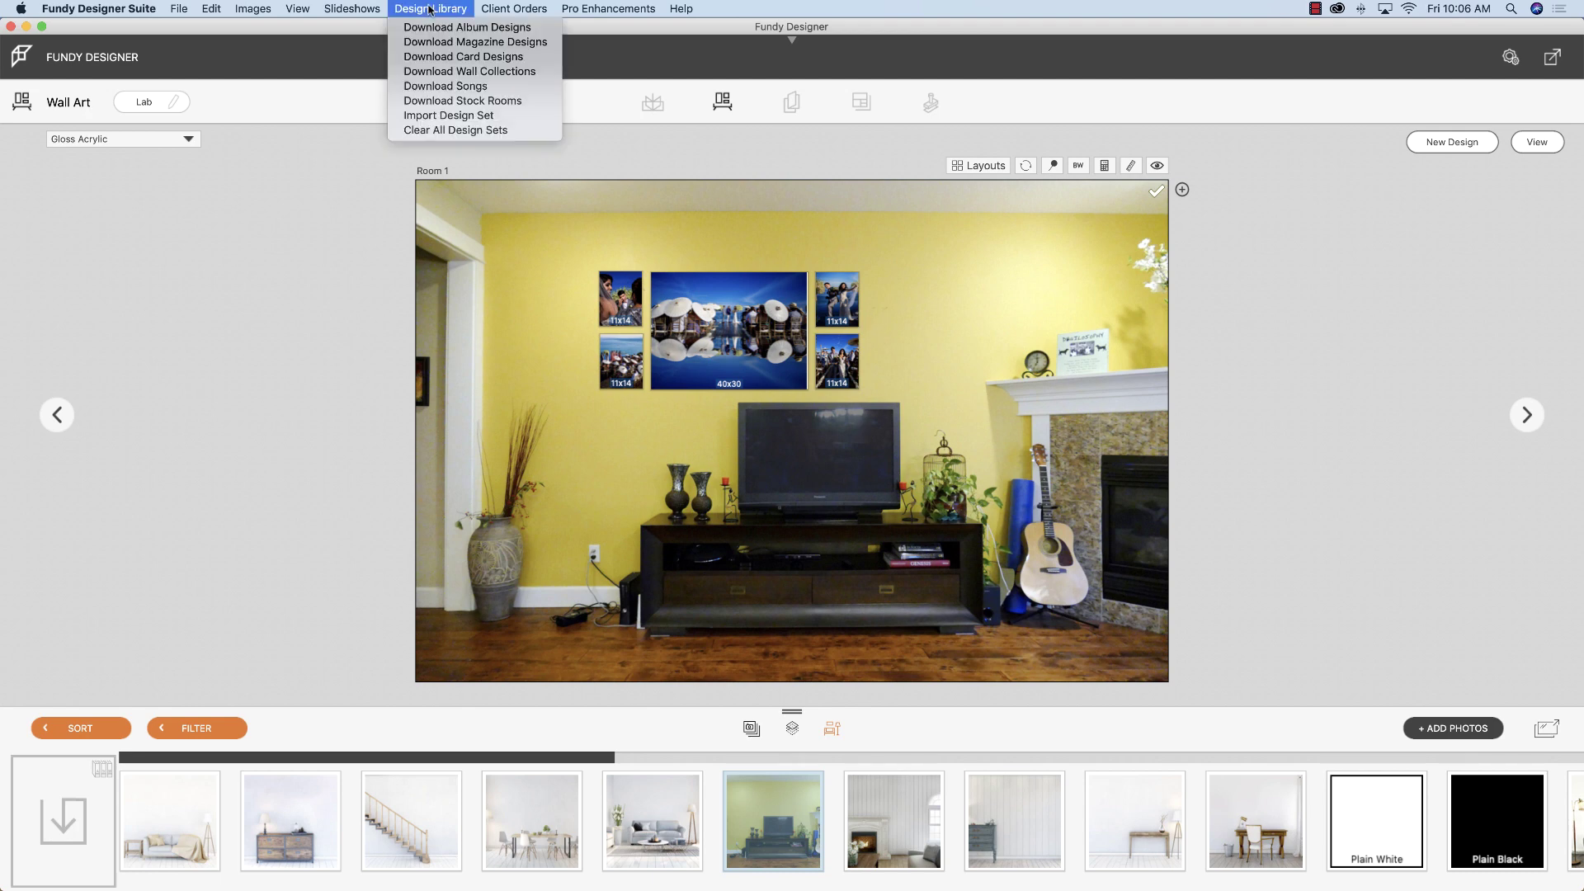
Step: Filter card designs to Client How To, confirm Wedding Client How To v2 is installed, and close the library
left_click(626, 120)
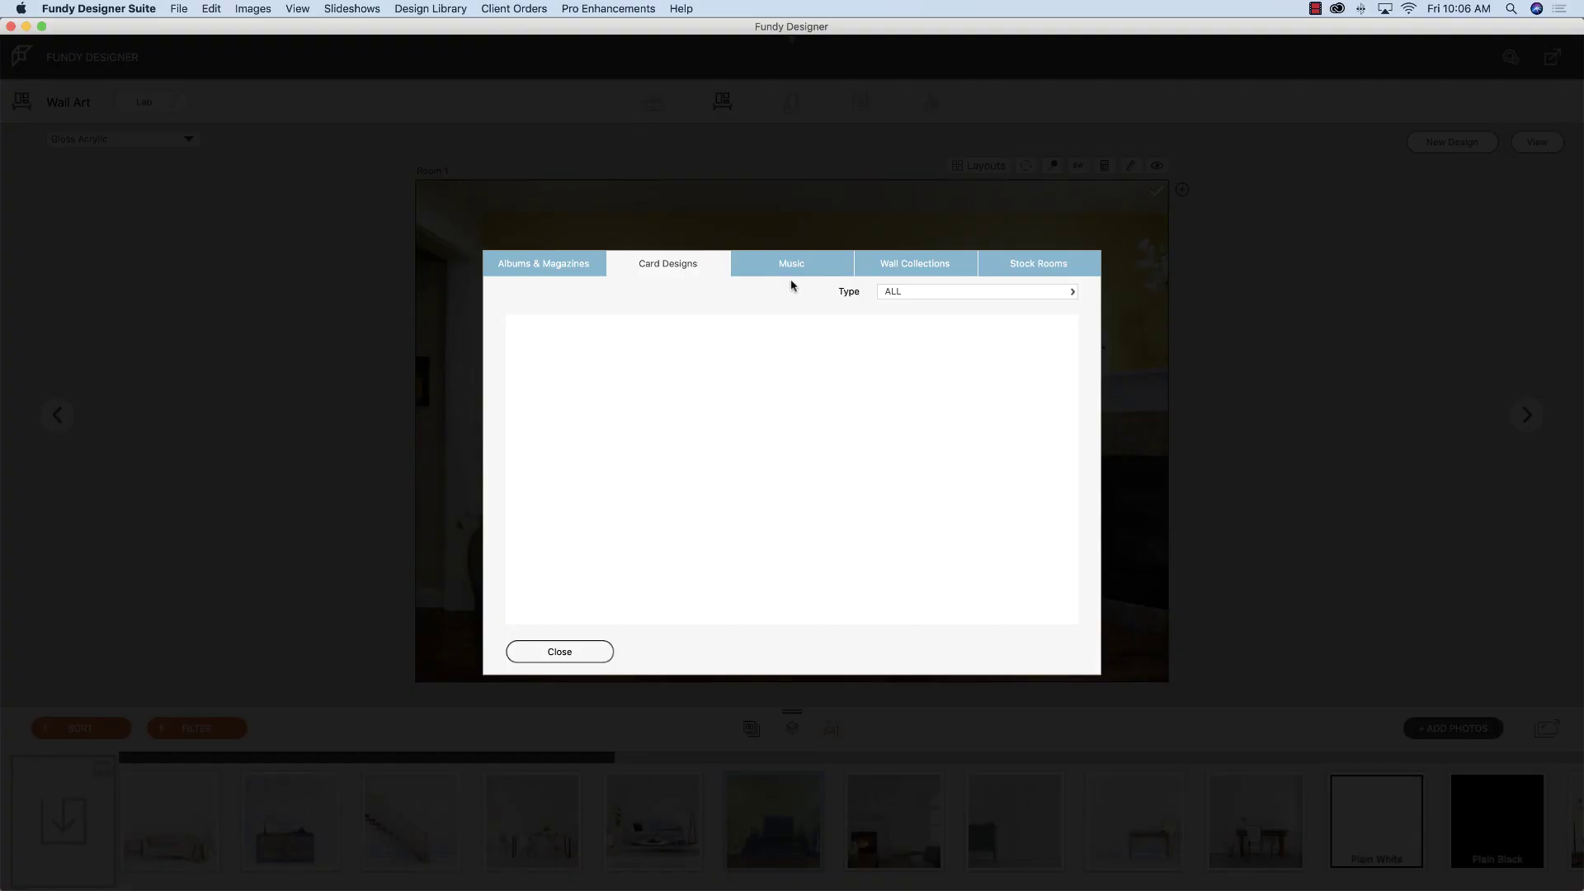
left_click(905, 295)
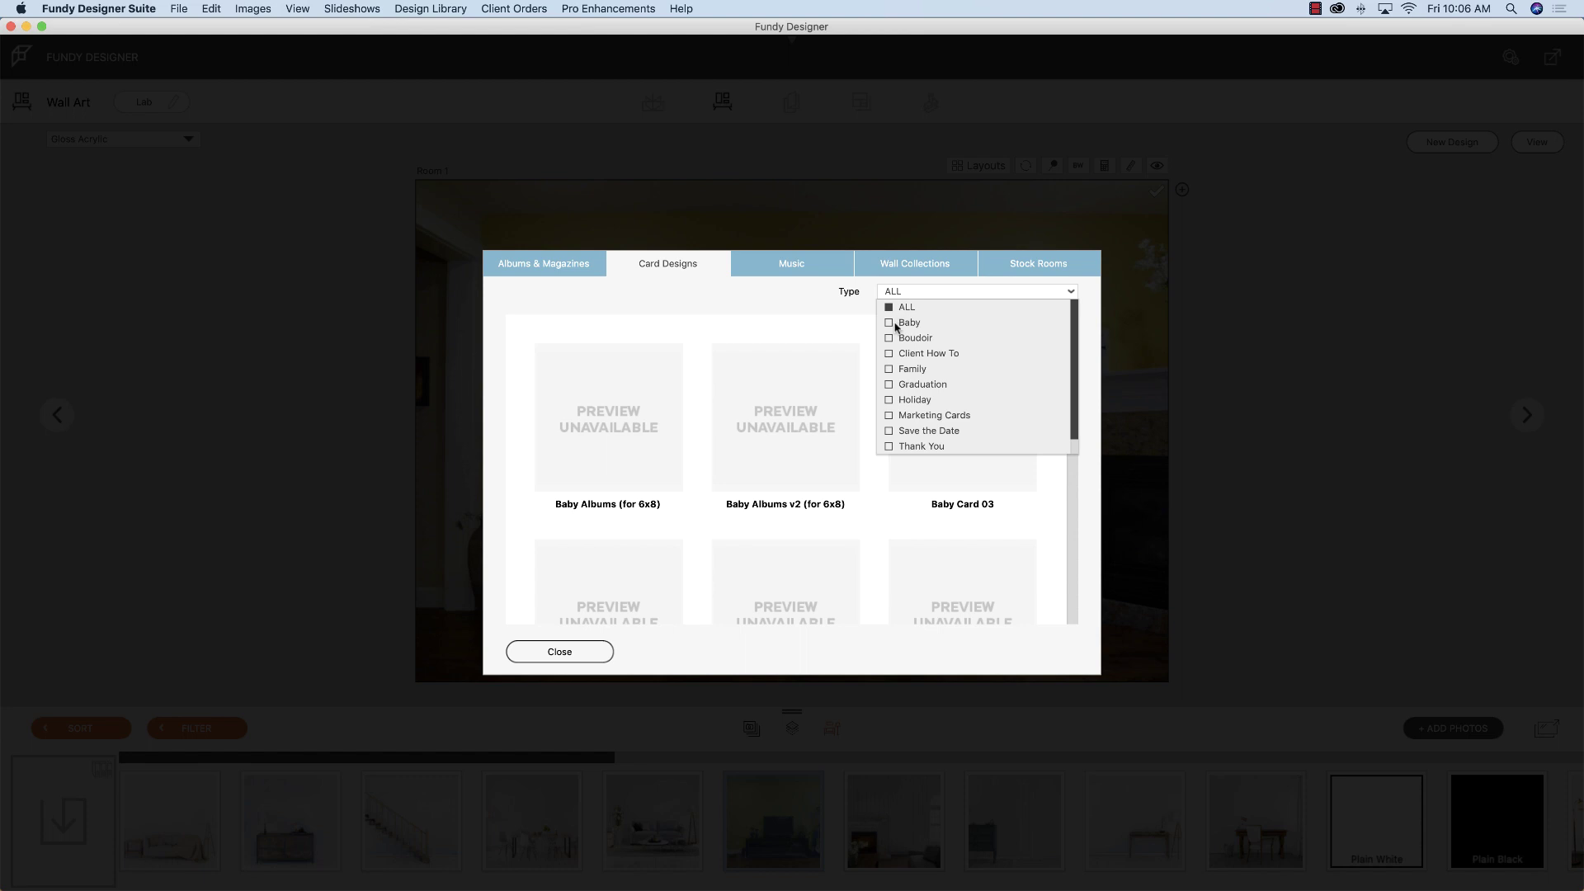
left_click(888, 353)
left_click(775, 294)
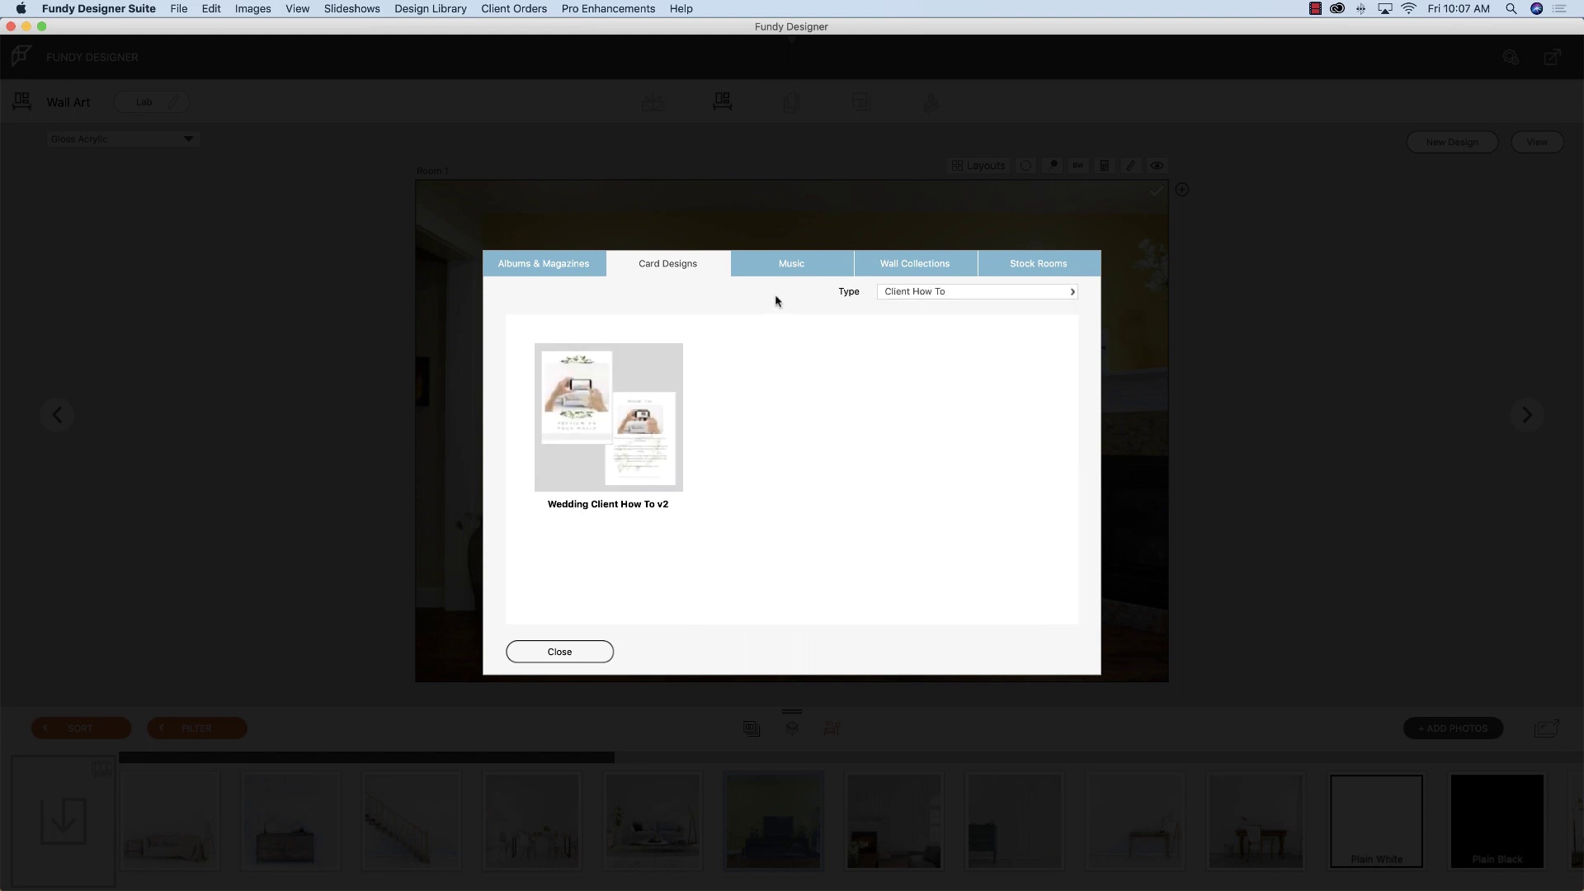
mouse_move(614, 429)
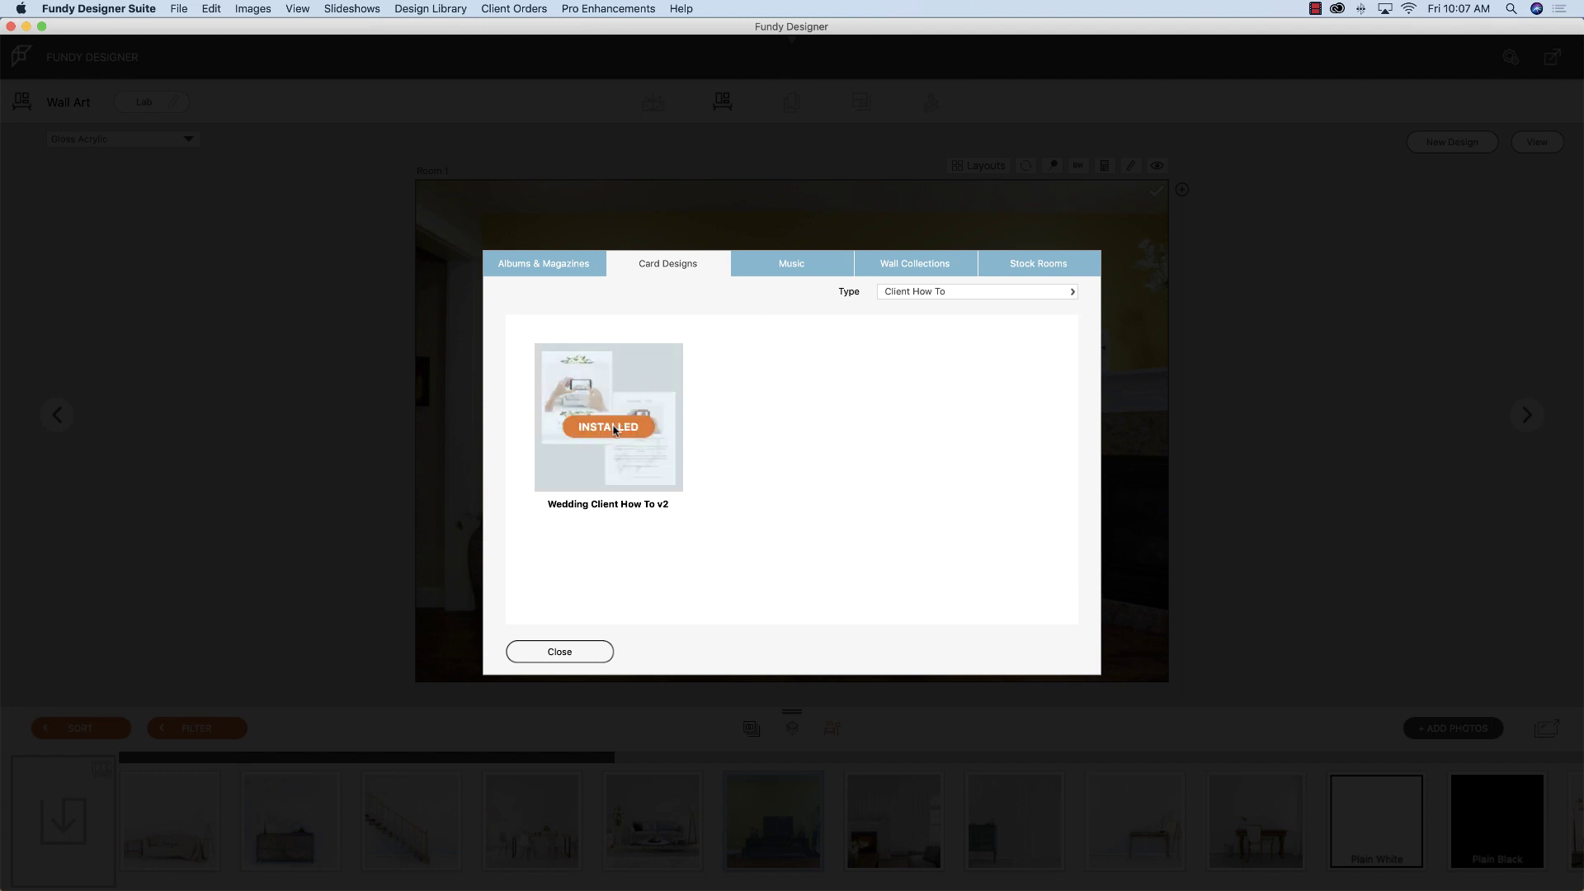
left_click(600, 650)
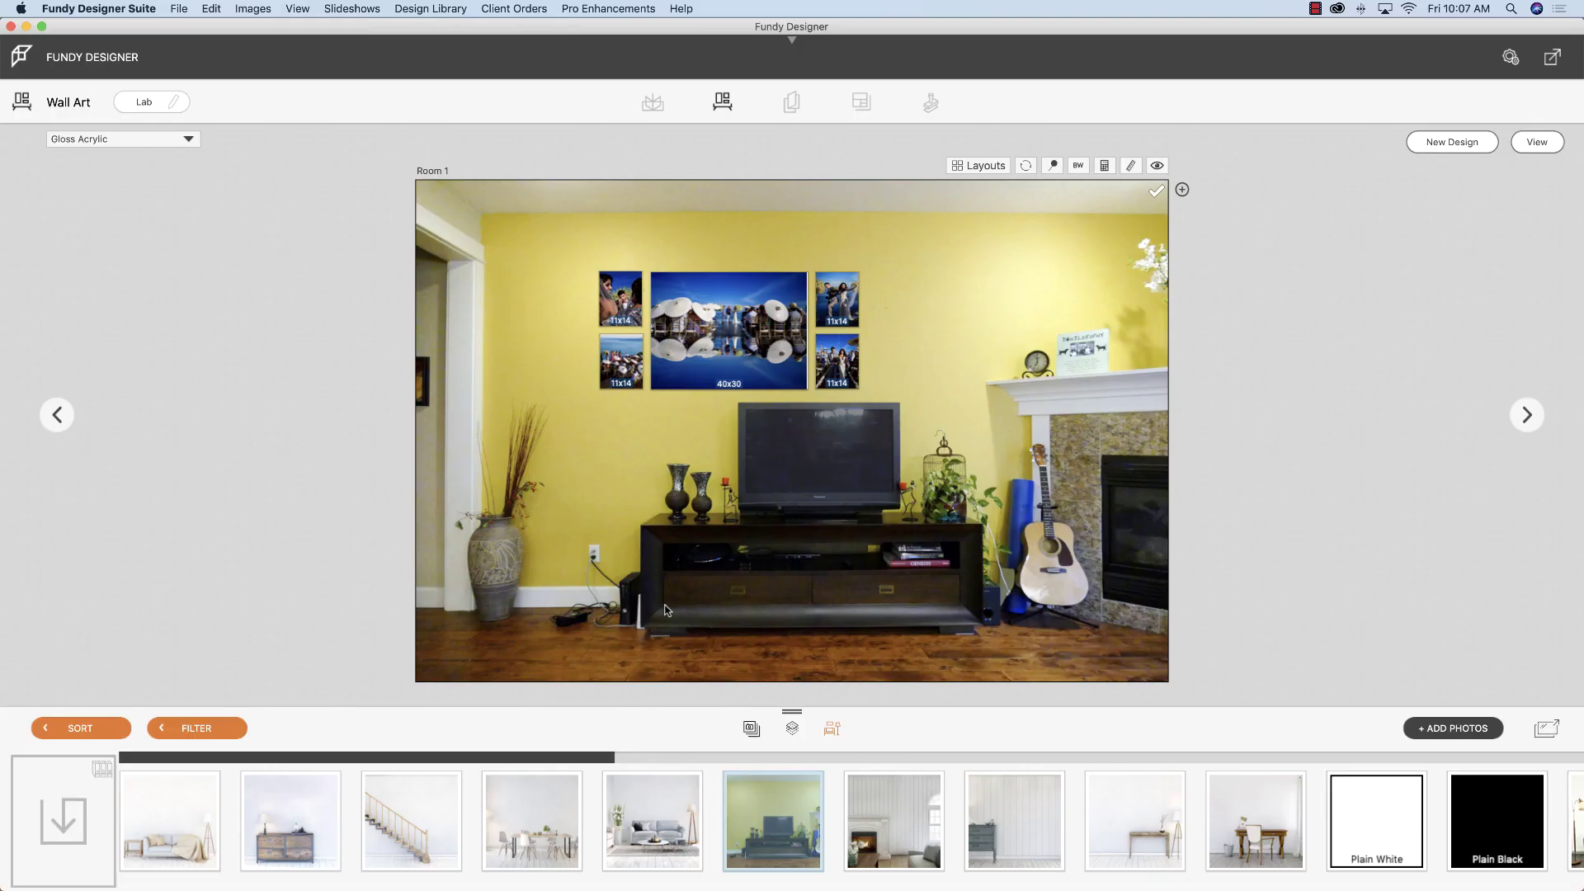
Step: Create a vertical 5x7 card named 'how to' using the Wedding Client How To v2 design
left_click(794, 103)
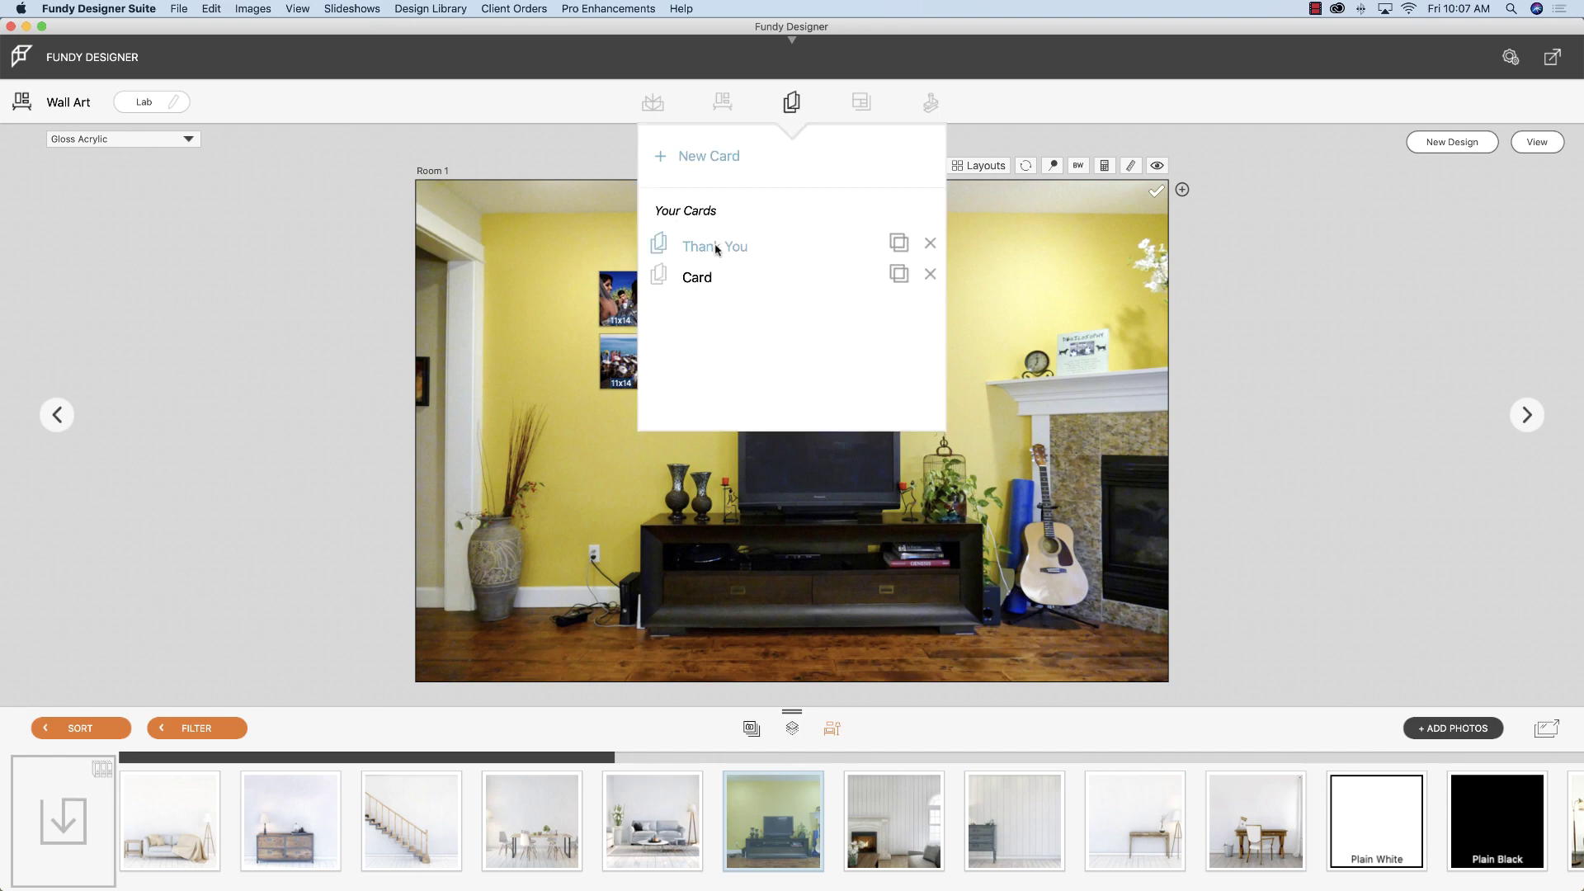
left_click(716, 157)
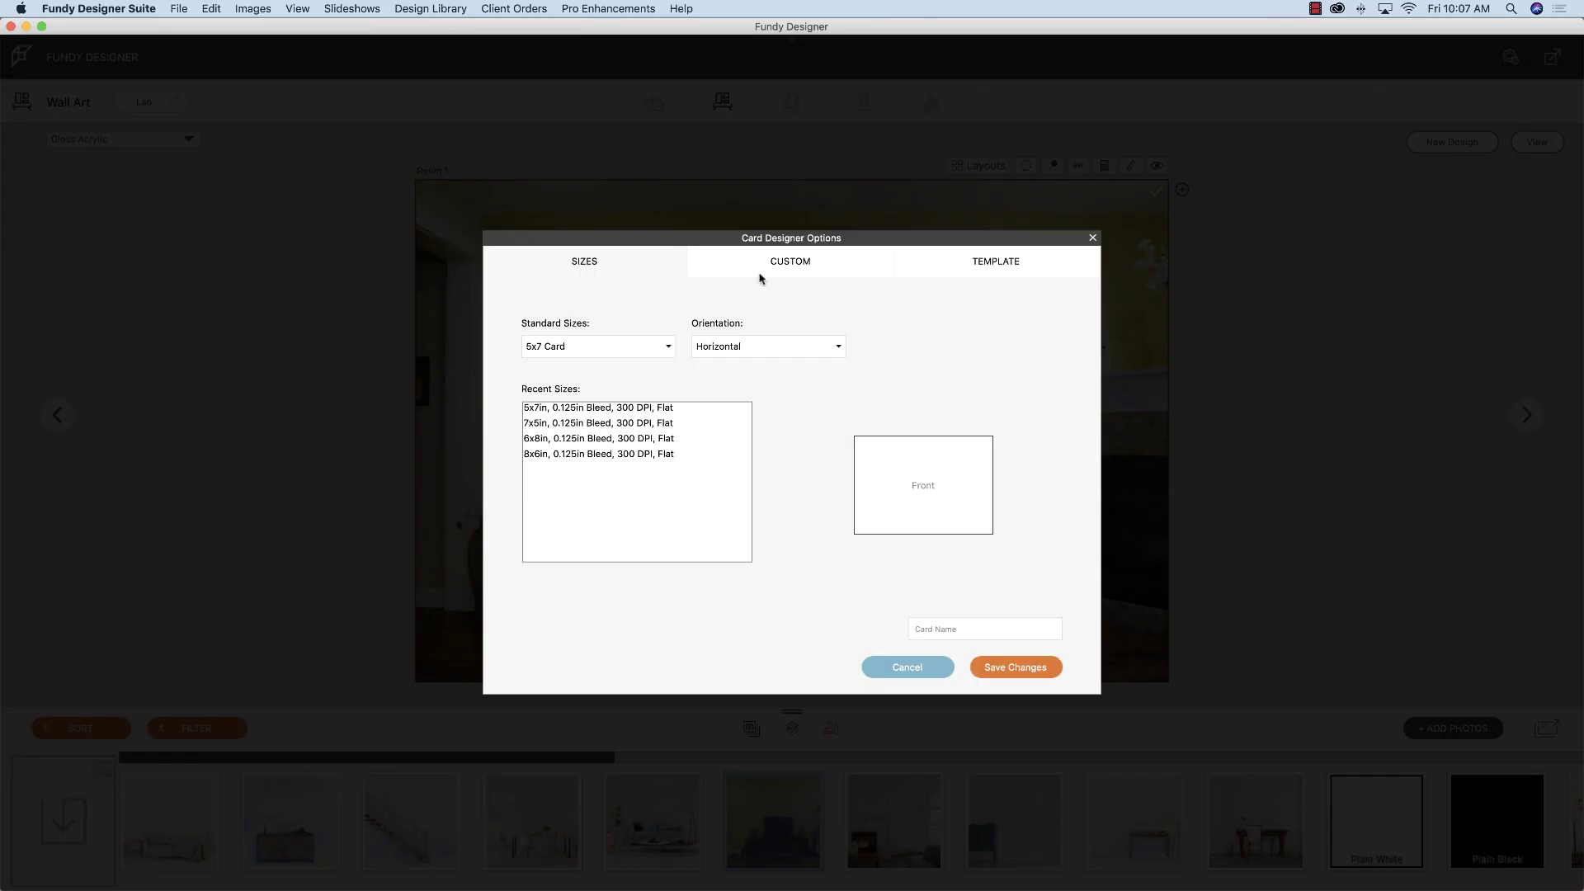
left_click(740, 357)
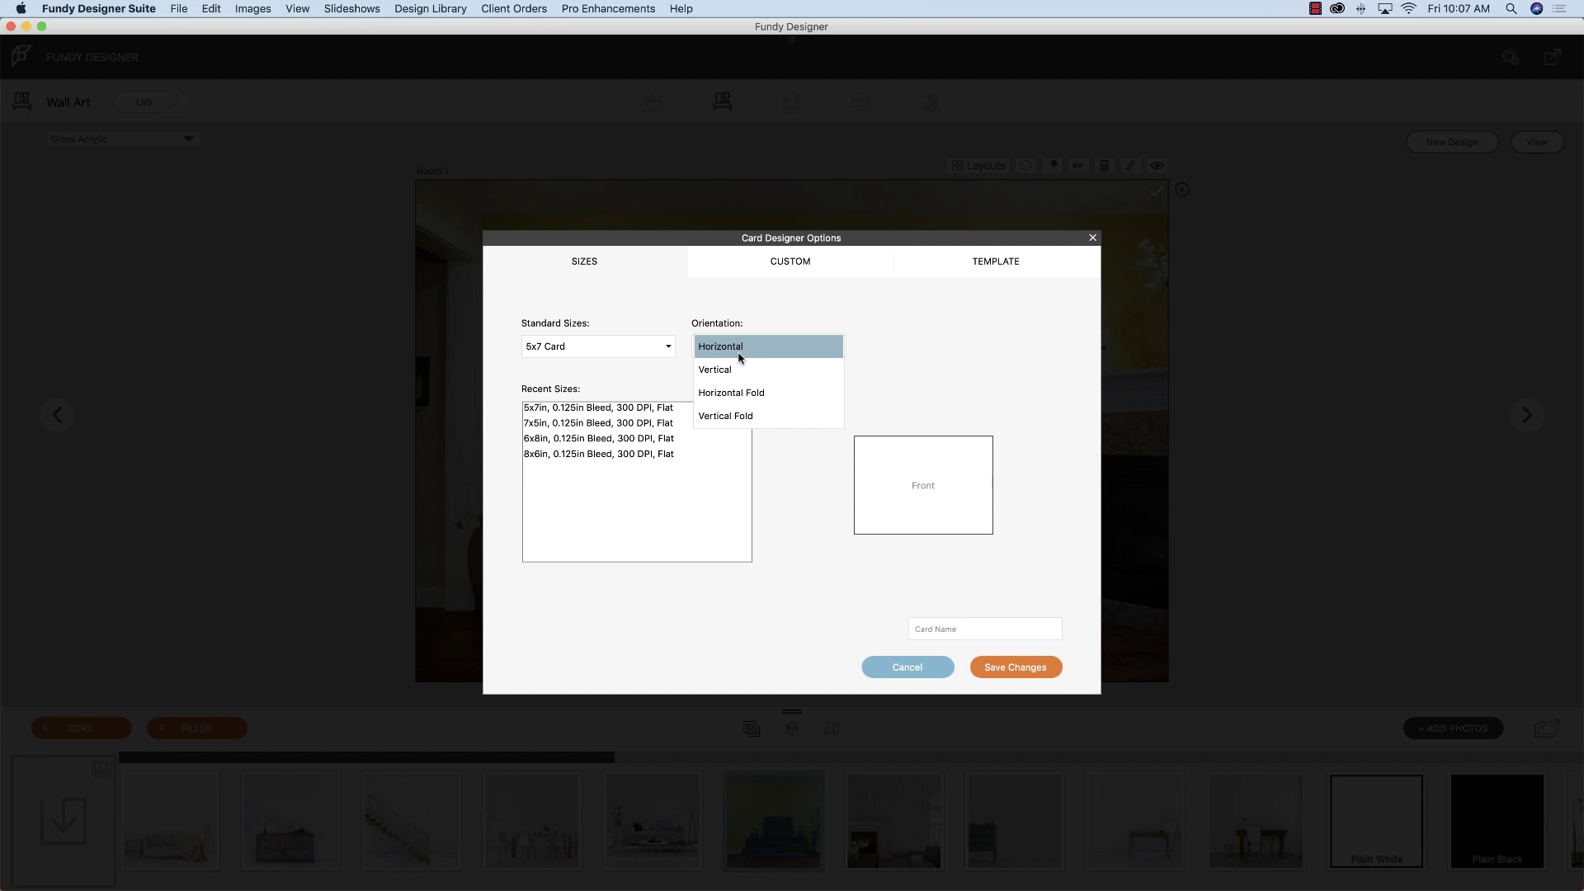
left_click(740, 371)
type("how to")
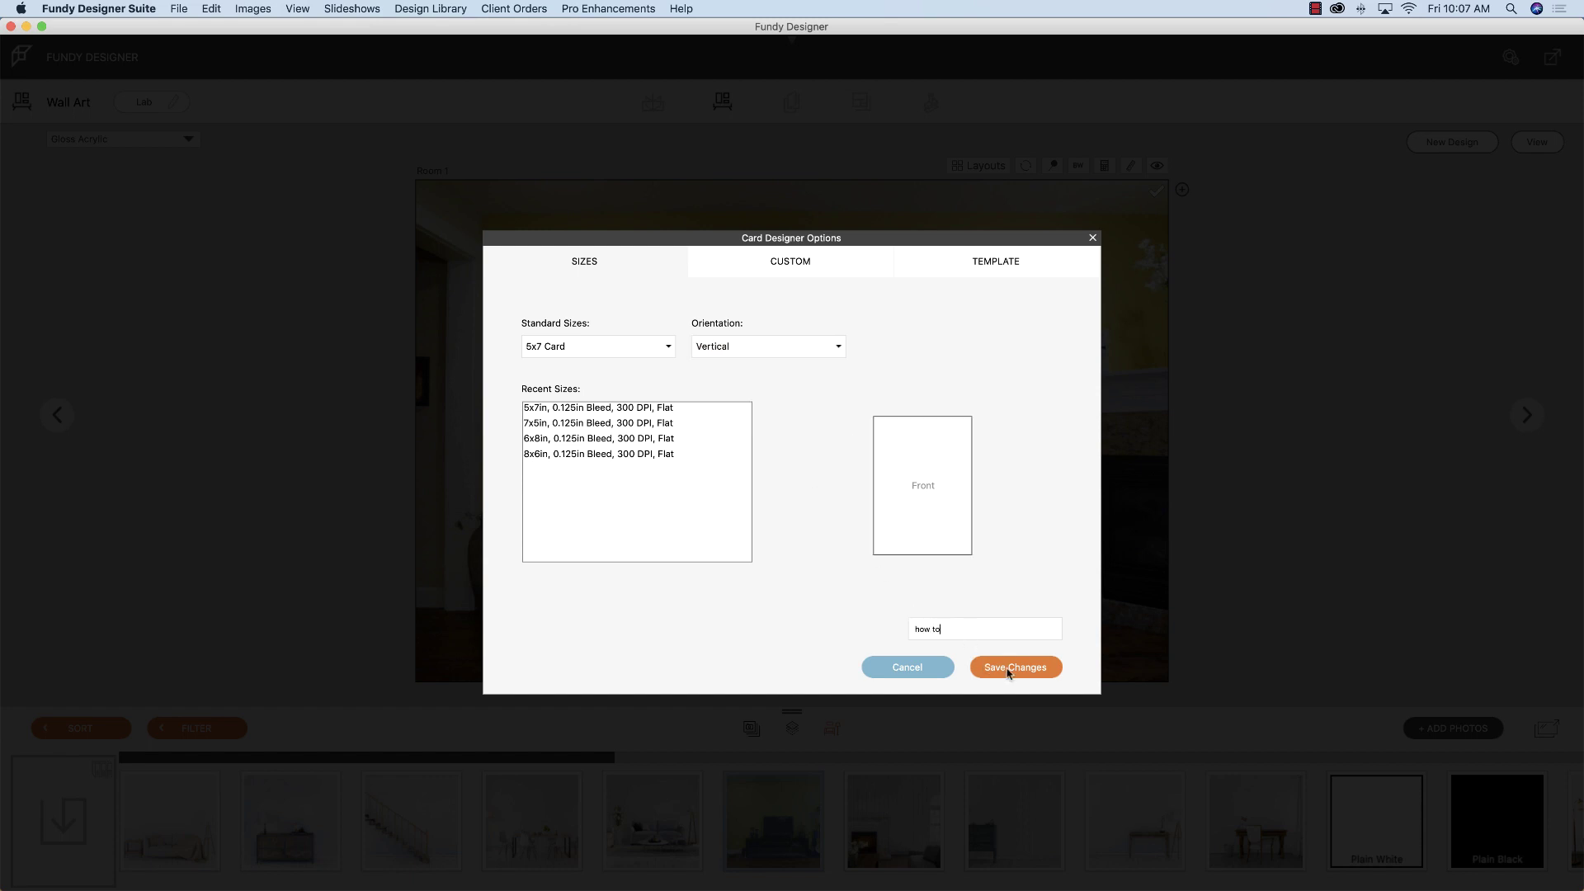
left_click(1014, 670)
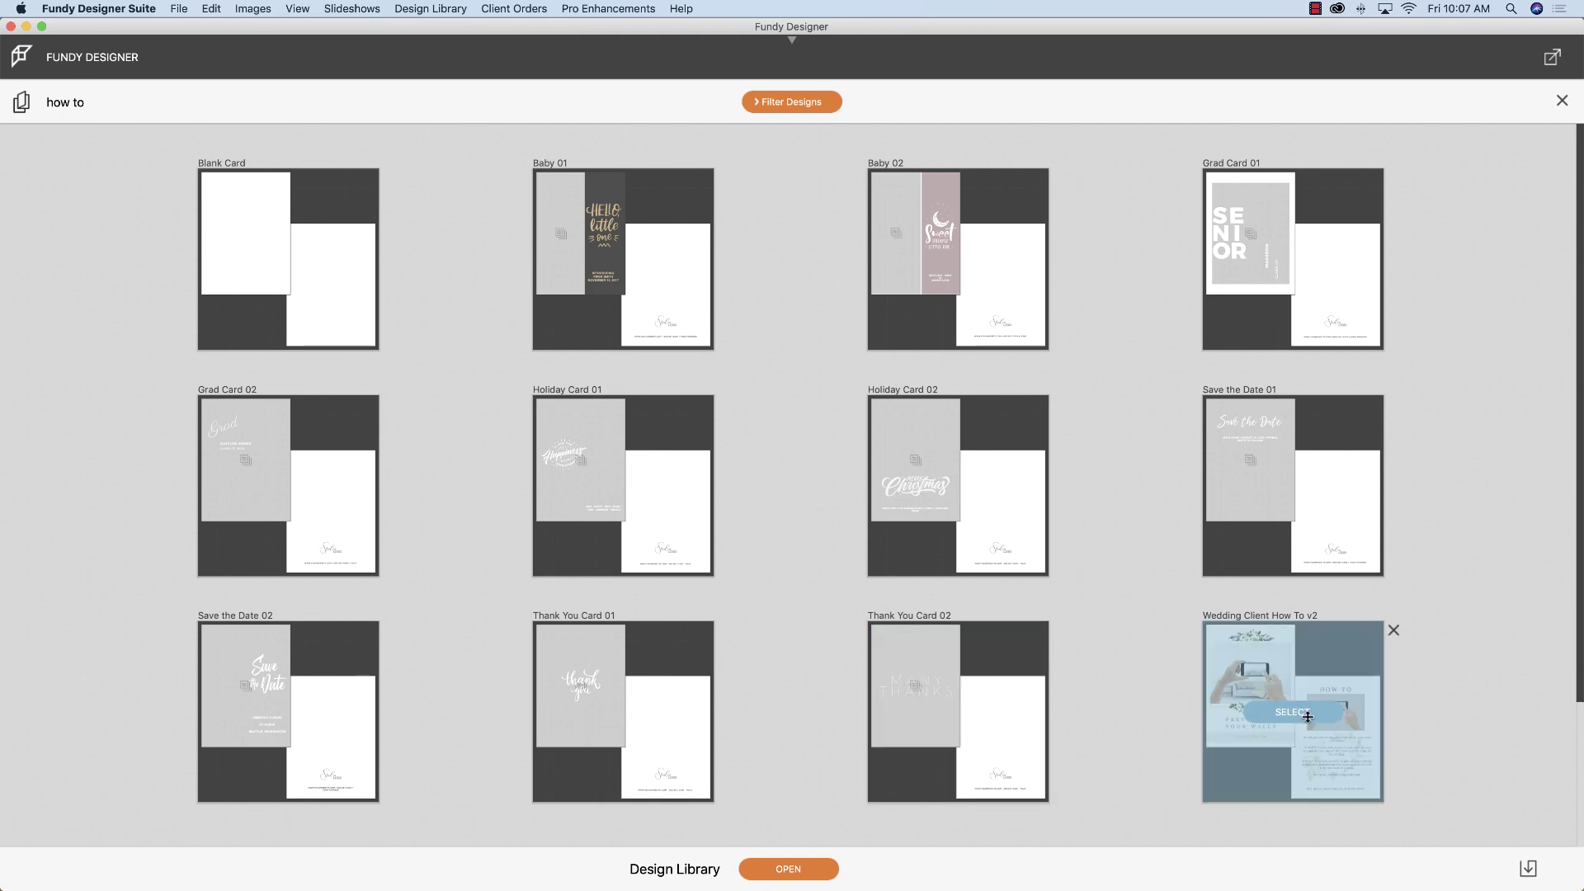
left_click(1307, 715)
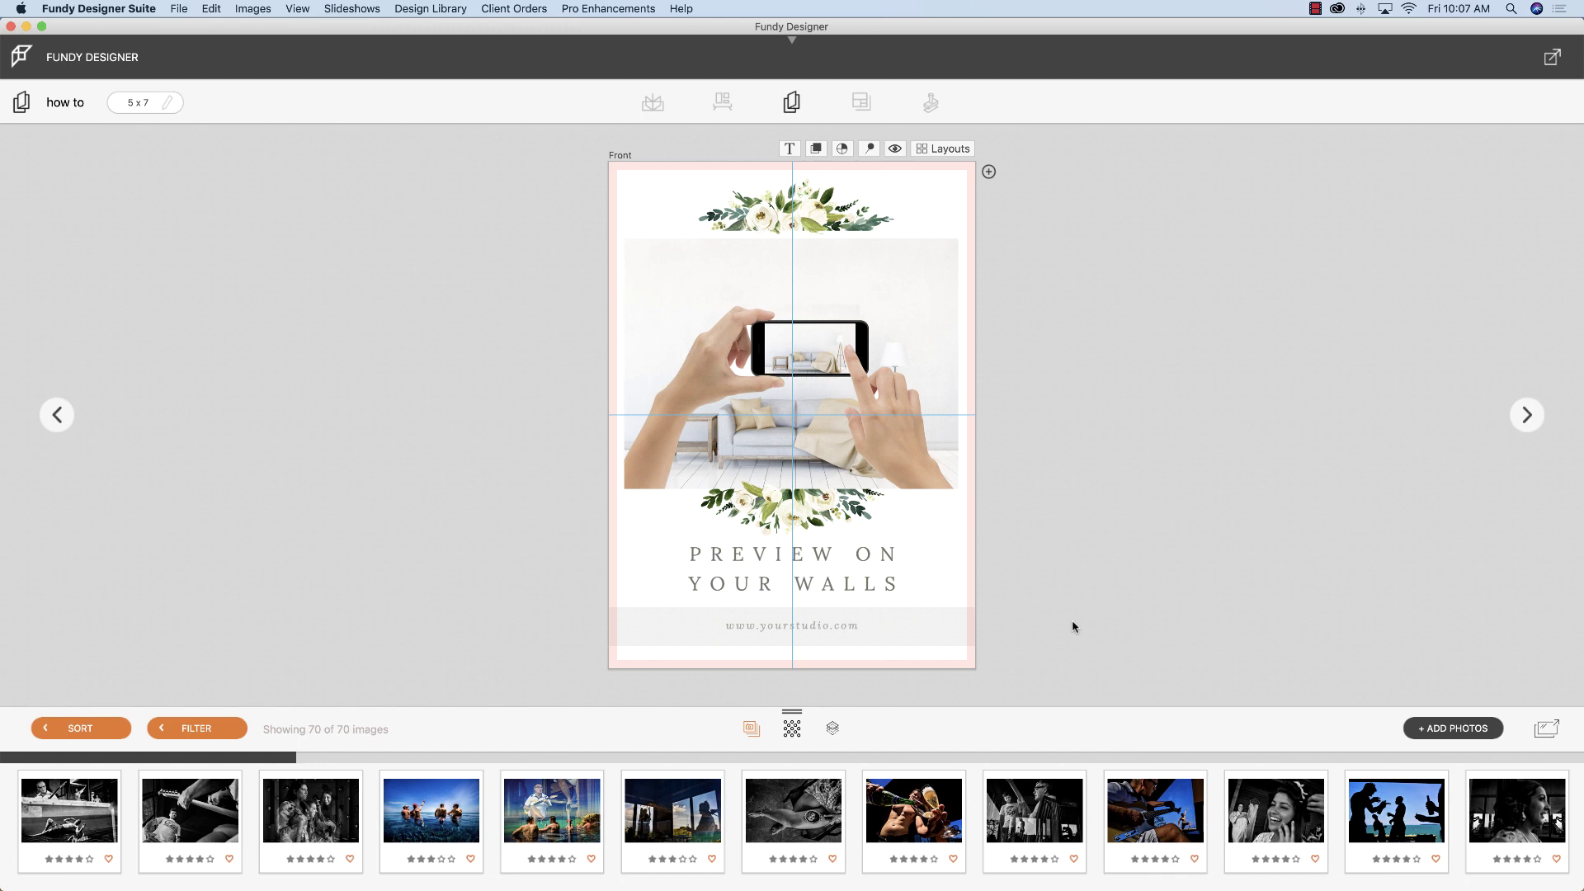
Step: Select the website line on the card front, then switch to the card's back page
left_click(826, 631)
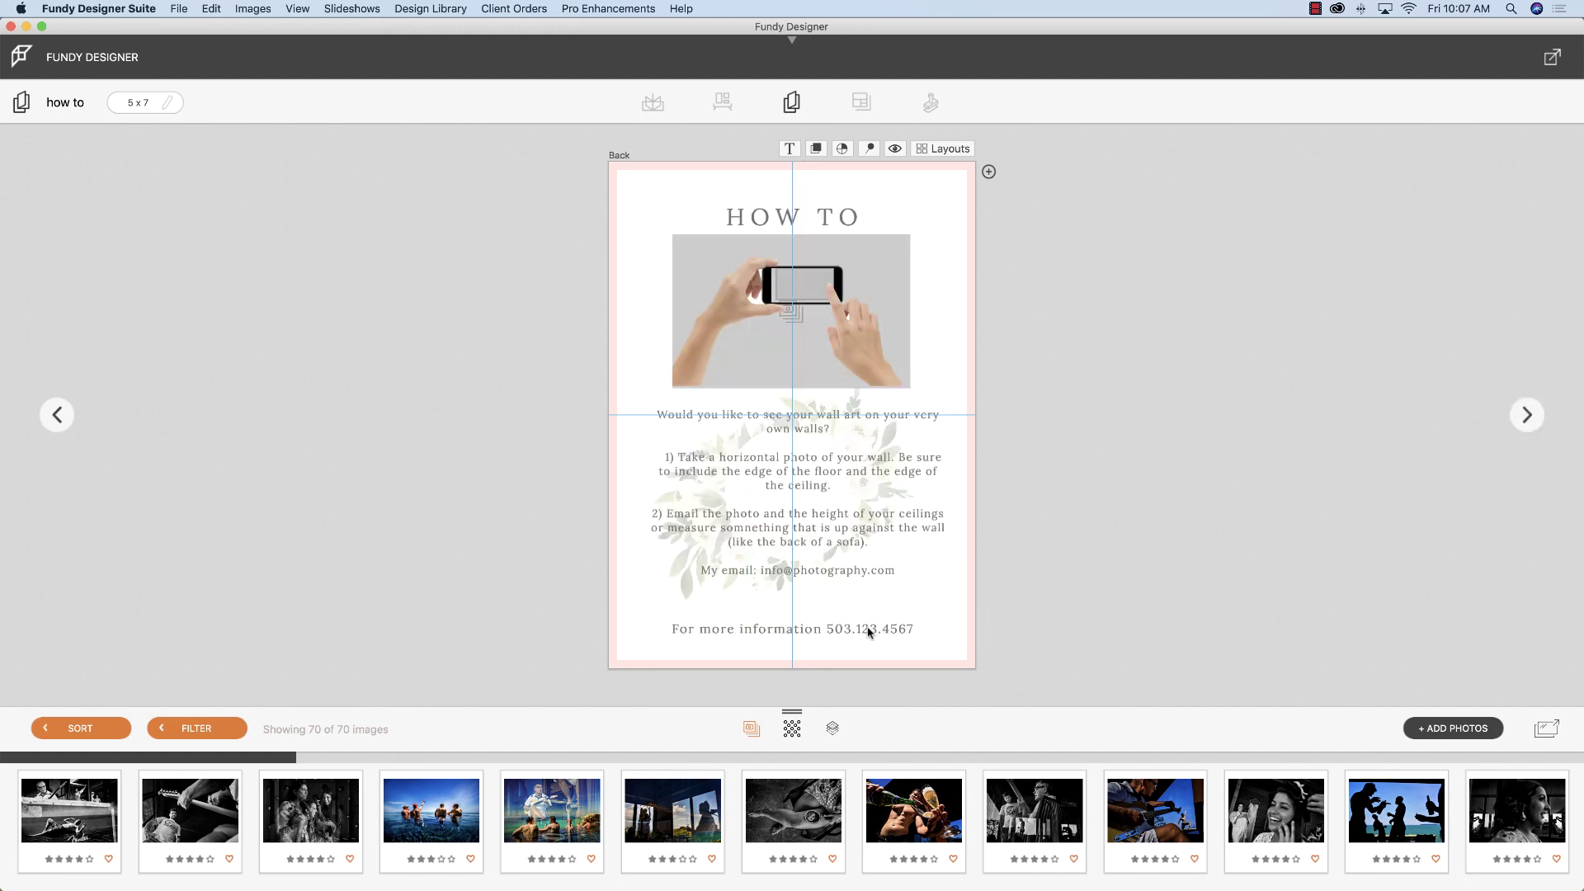
left_click(868, 633)
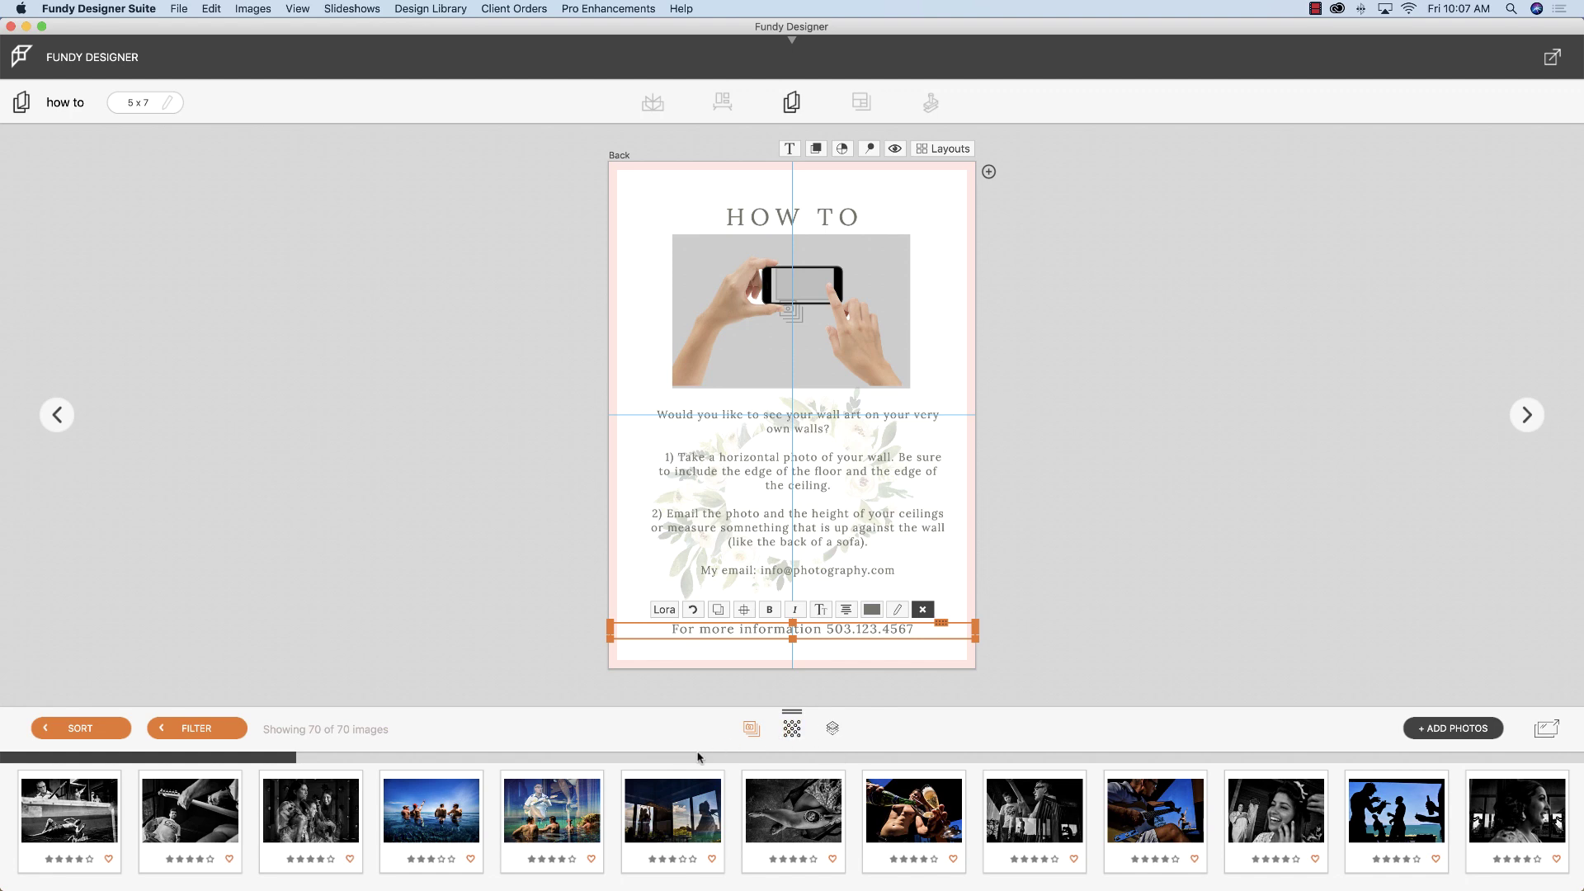
Step: Drop the last living-room mockup thumbnail into the phone photo frame on the card back
left_click_drag(256, 766, 1560, 764)
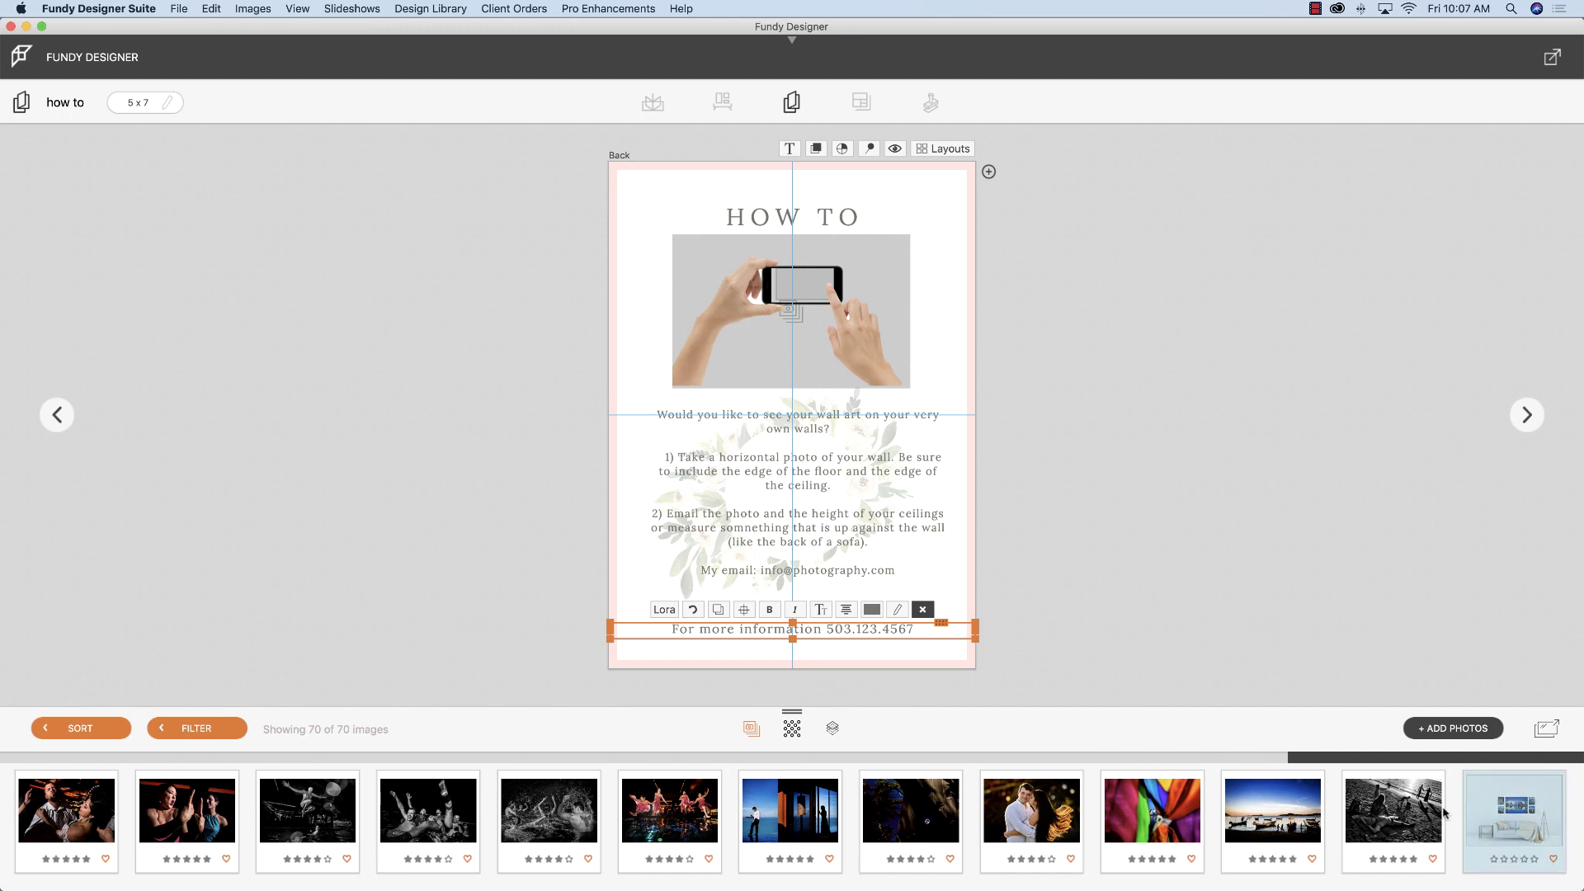
left_click_drag(1504, 817, 815, 291)
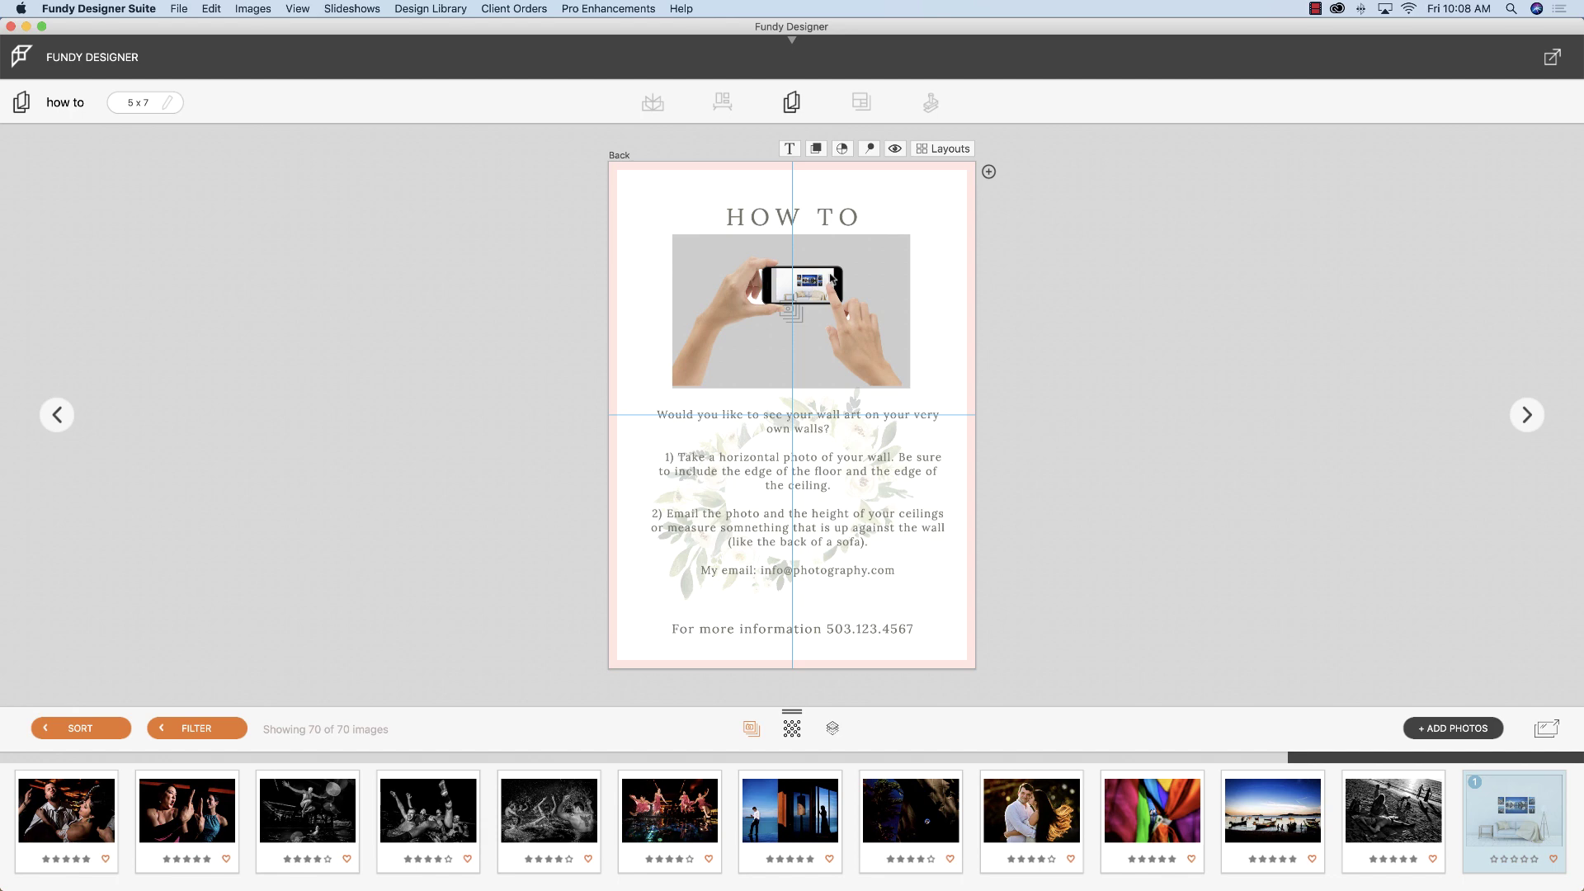
left_click(850, 274)
left_click(908, 320)
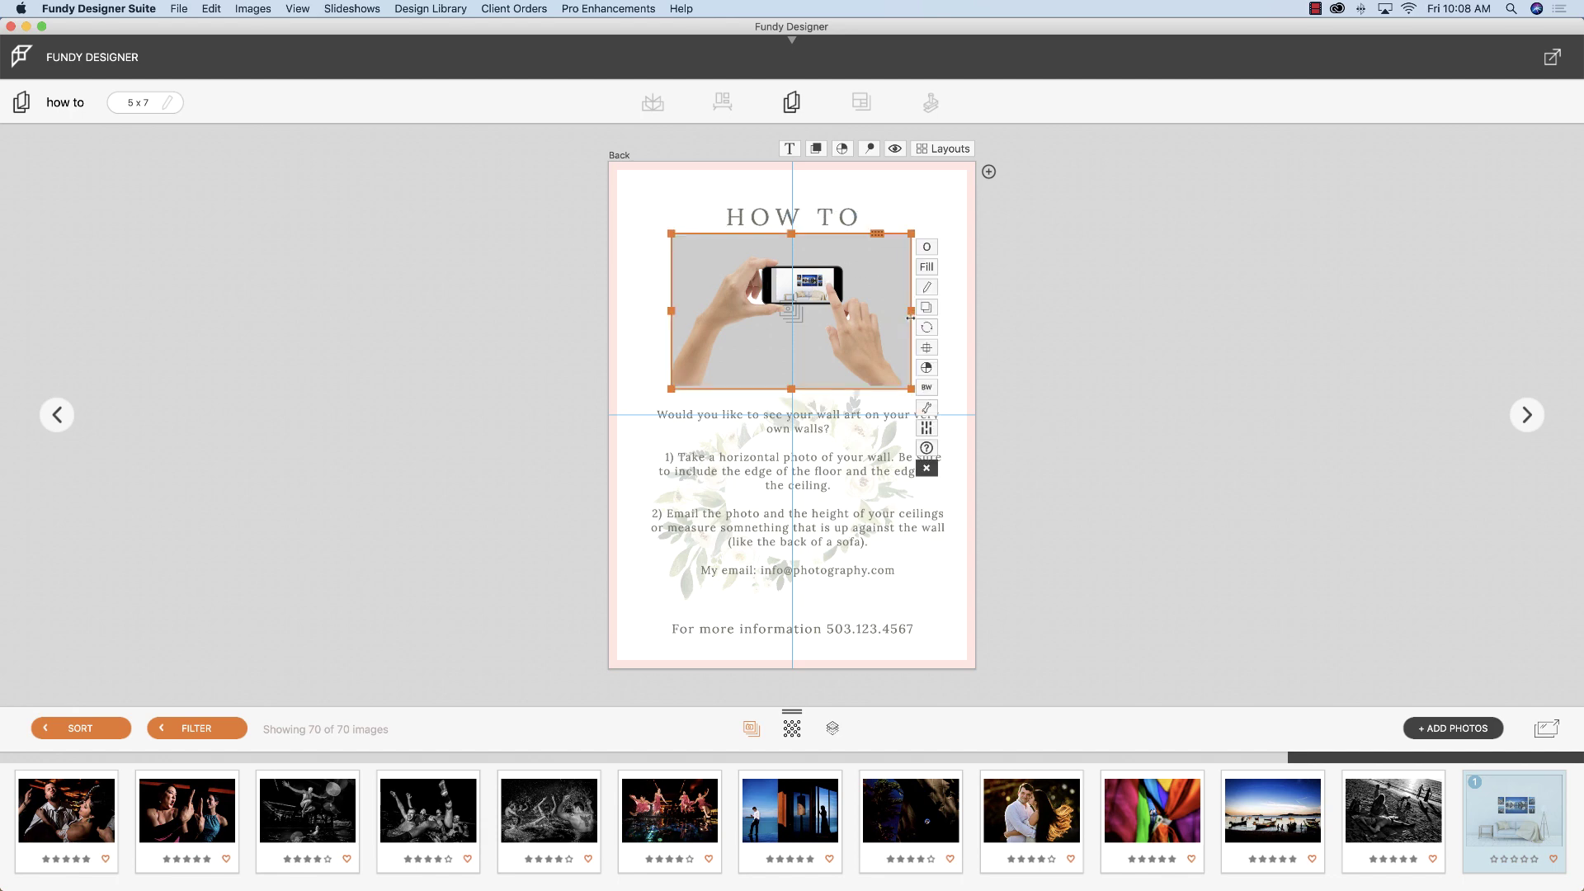
left_click_drag(1541, 820, 898, 279)
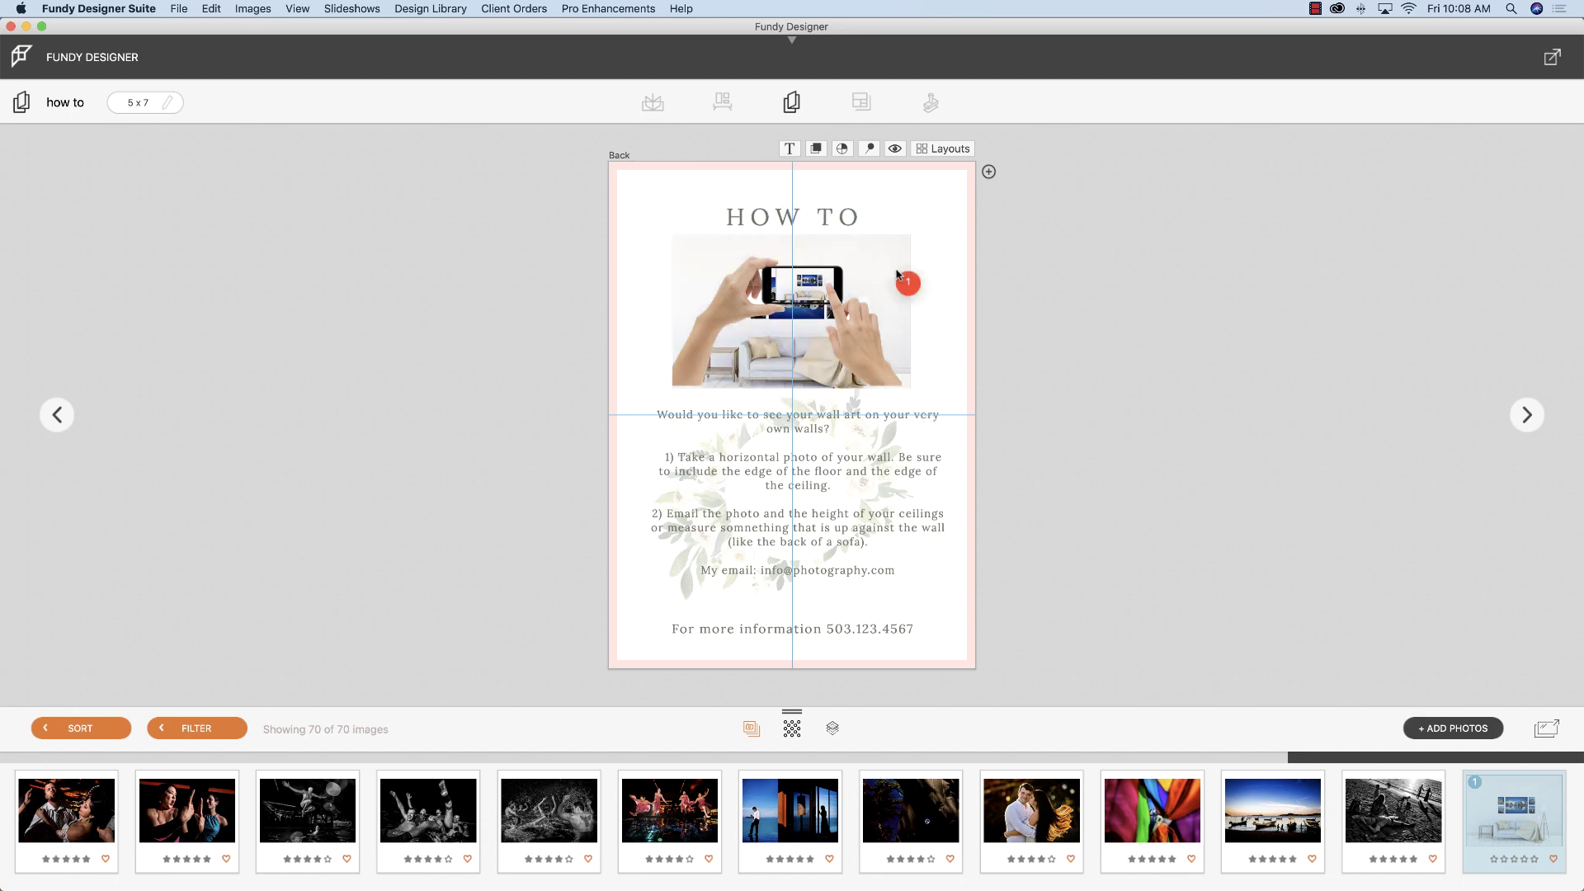
left_click(798, 282)
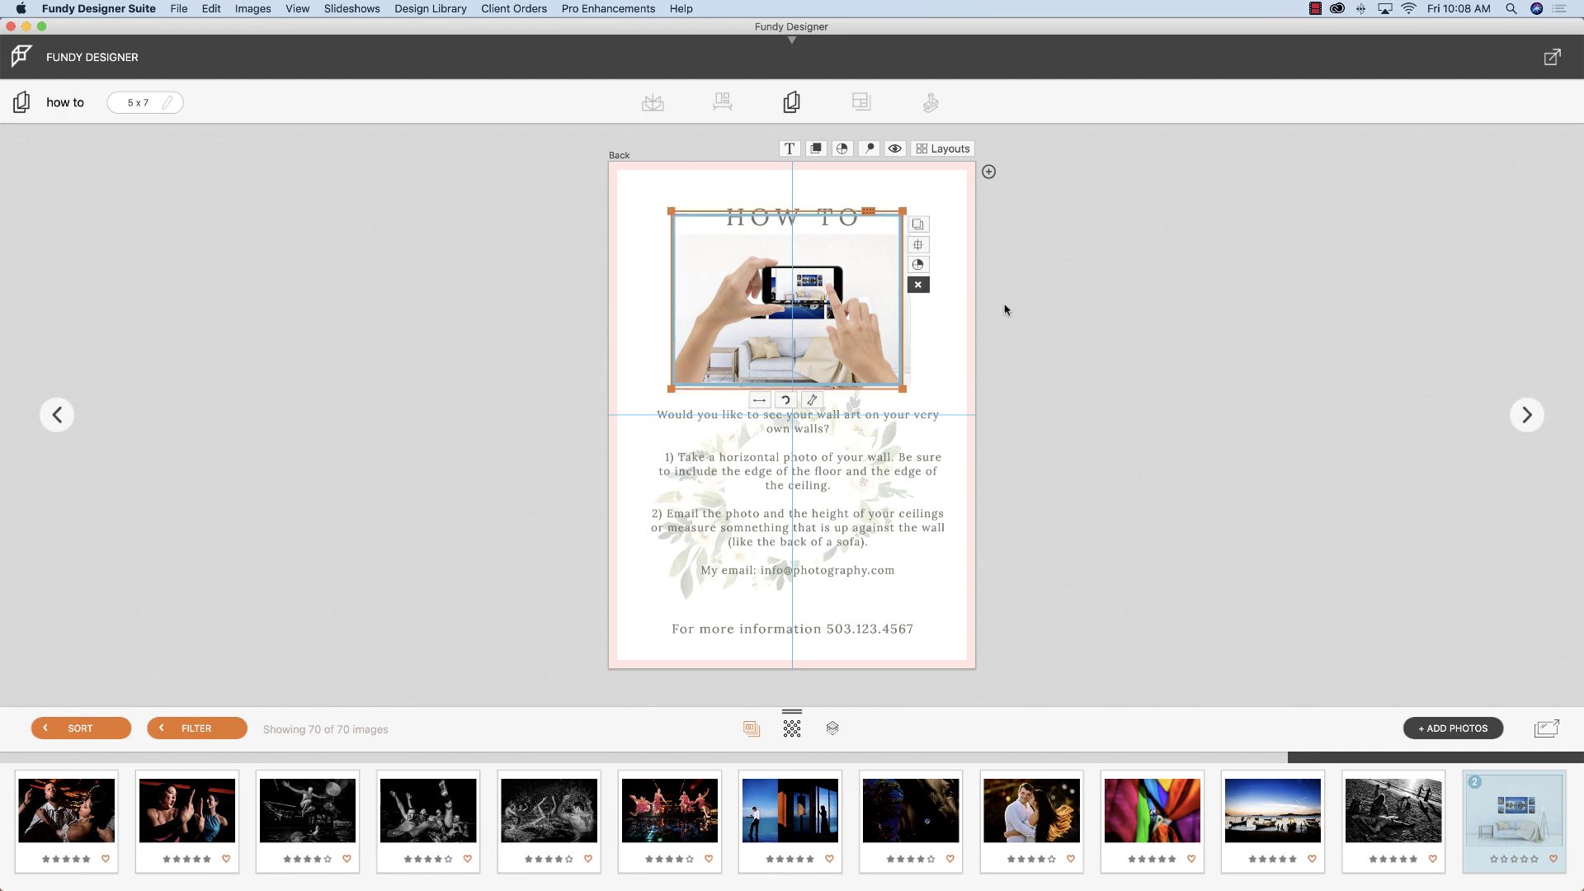
left_click(1002, 335)
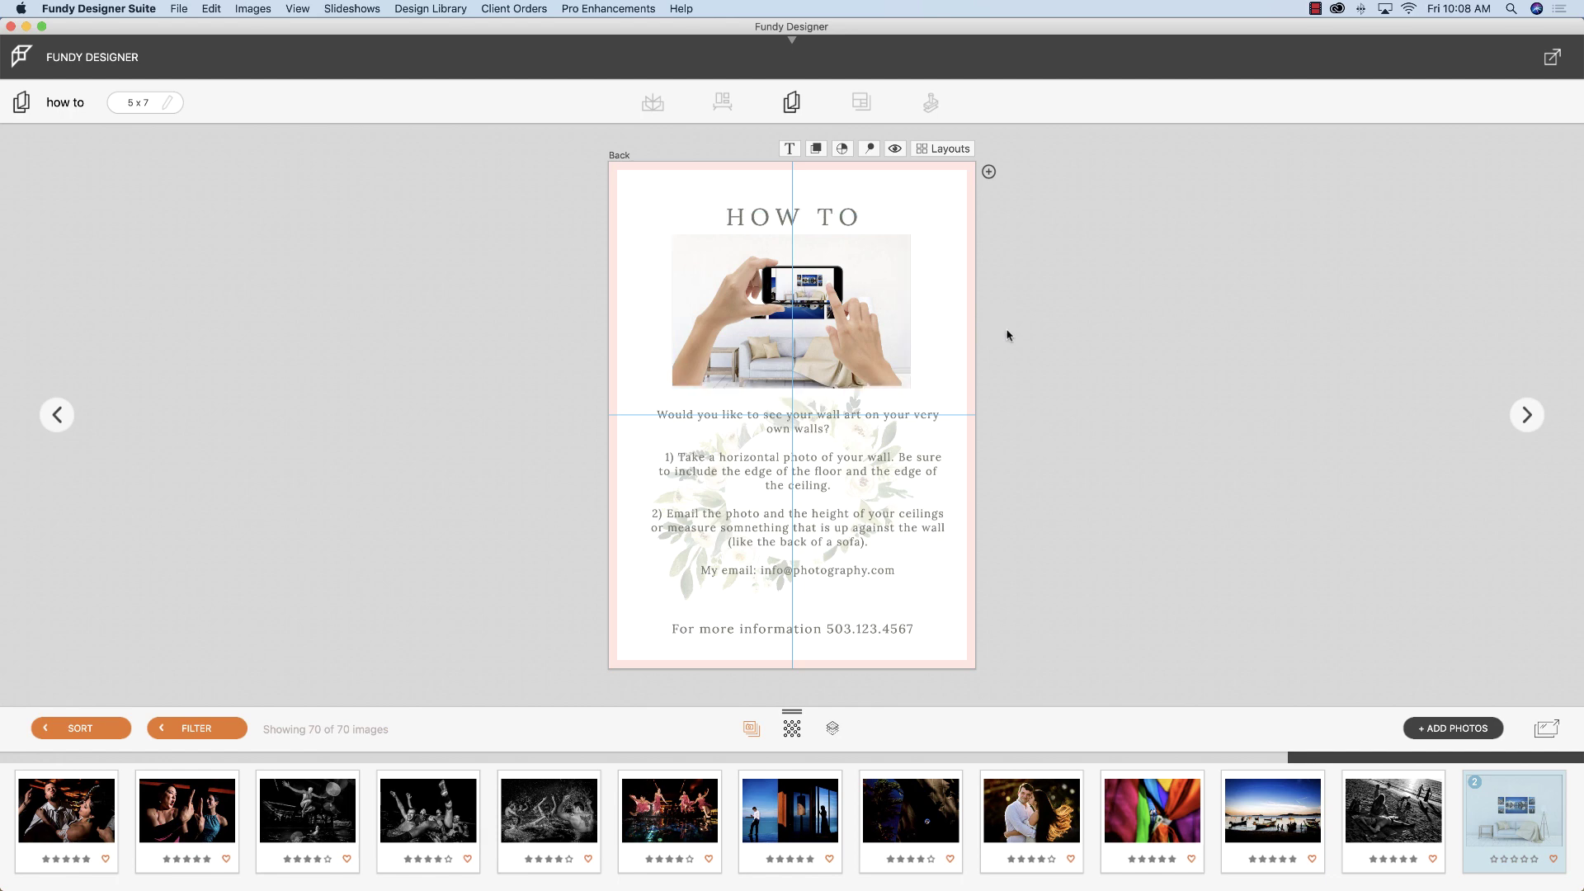